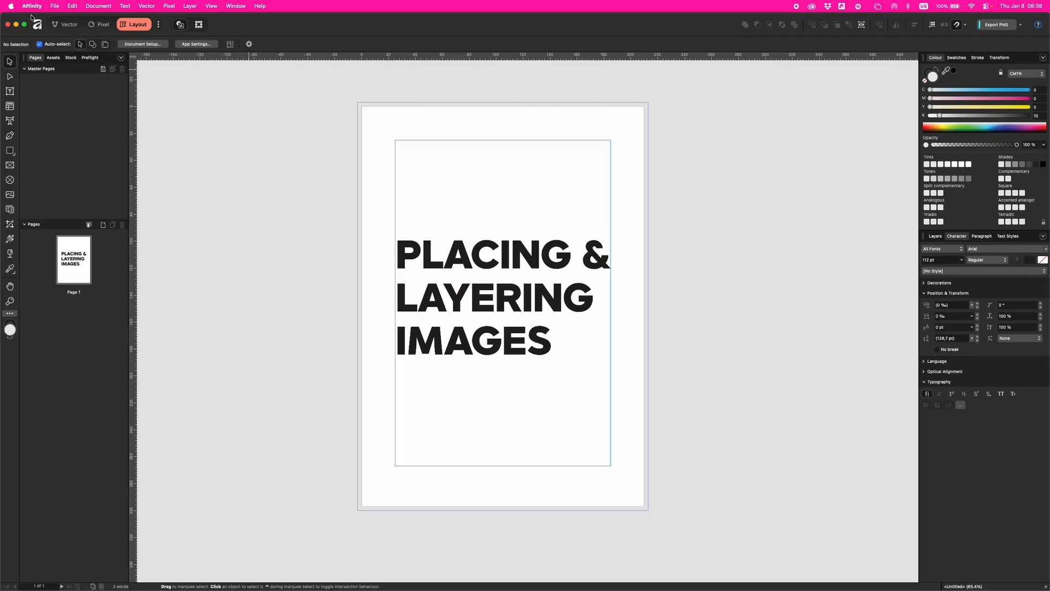
Place woman-1228514_1920.jpg from the Desktop onto the page, starting at the upper-left margin corner and covering most of the heading
left_click(55, 6)
left_click(115, 185)
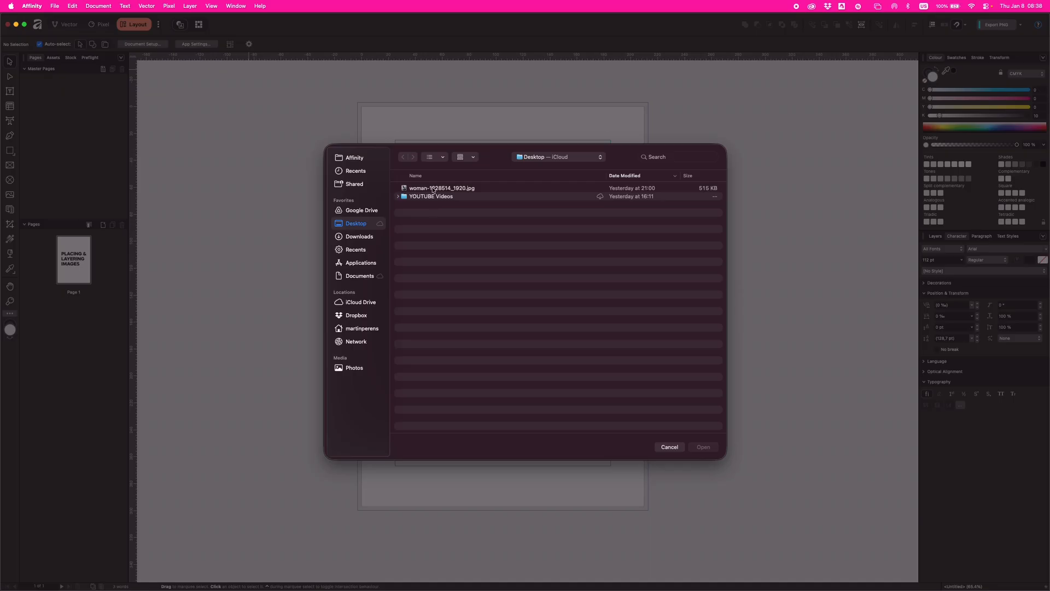
left_click(430, 189)
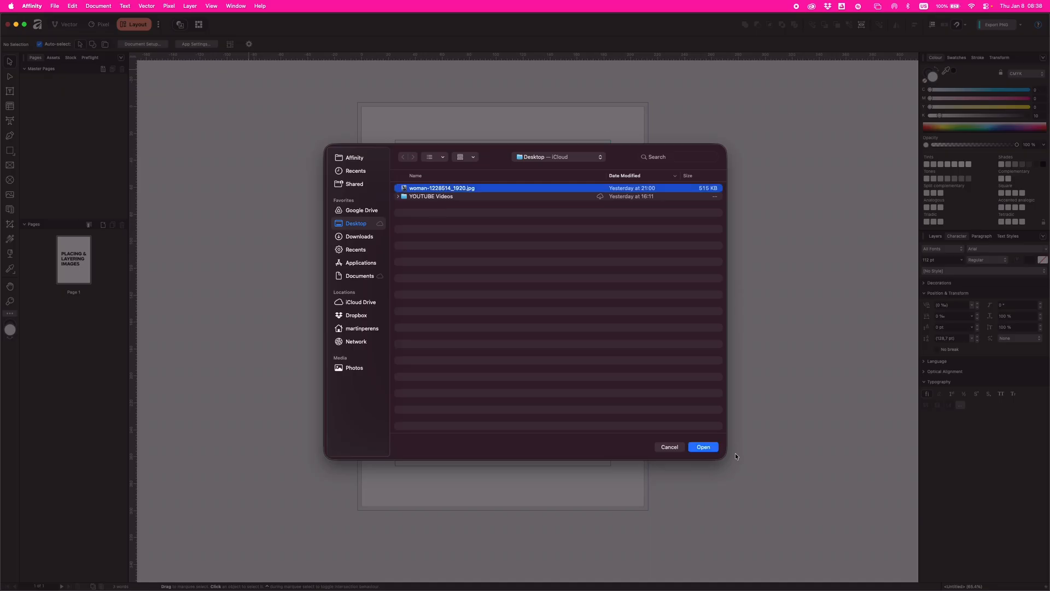
left_click(704, 447)
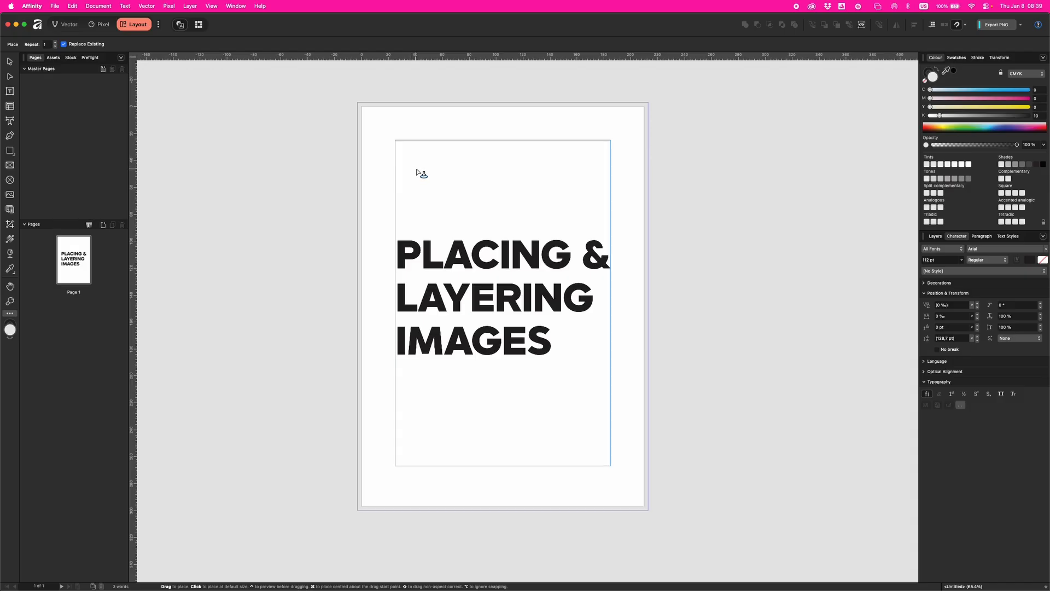
left_click_drag(397, 142, 588, 347)
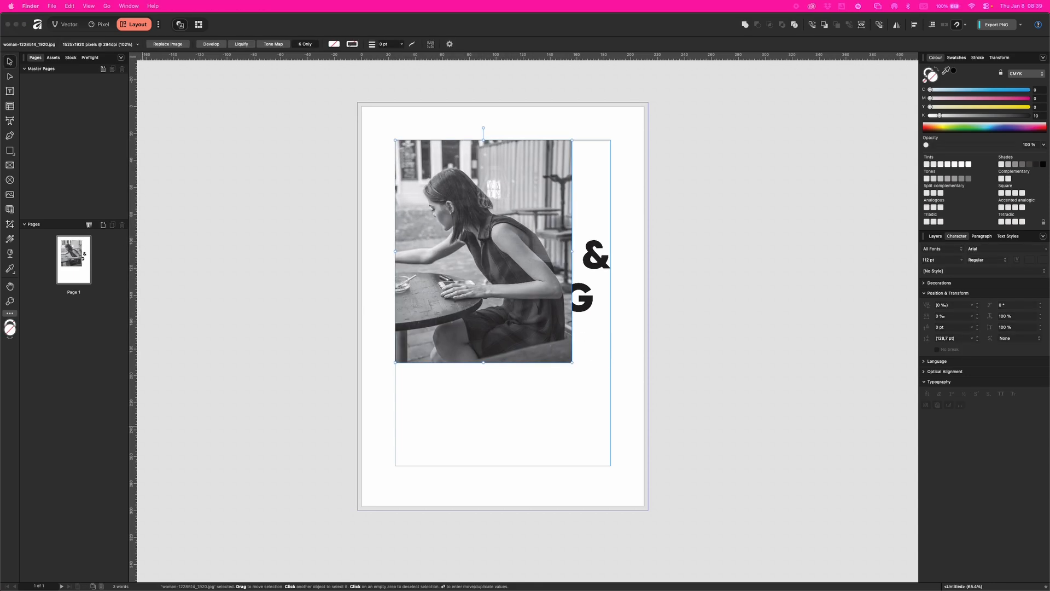
left_click_drag(277, 141, 264, 176)
left_click_drag(199, 200, 471, 418)
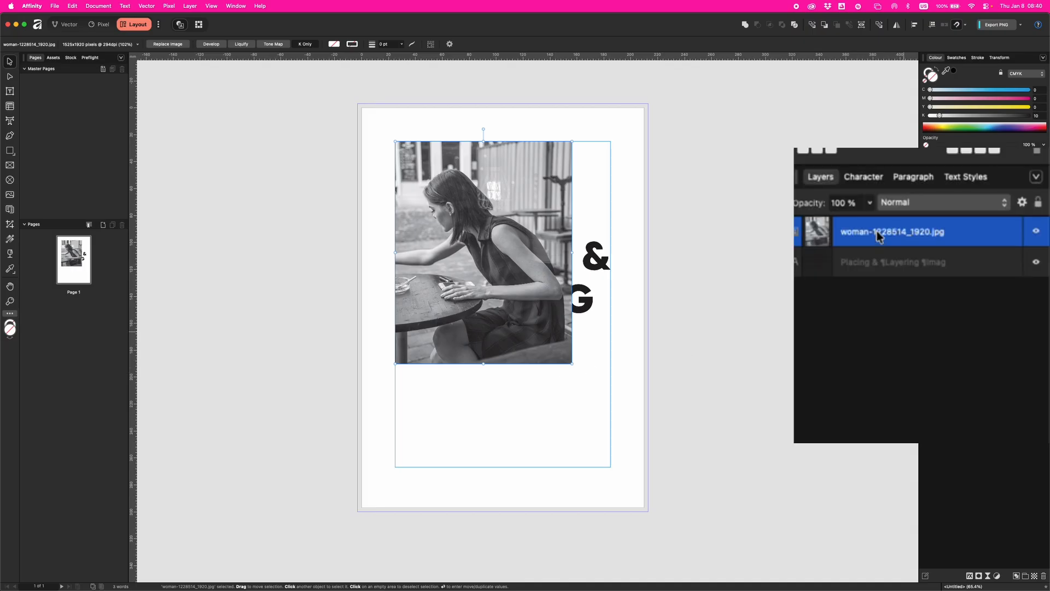
Restack the photo layer beneath the heading text layer and bring it one level forward
left_click_drag(875, 231, 875, 284)
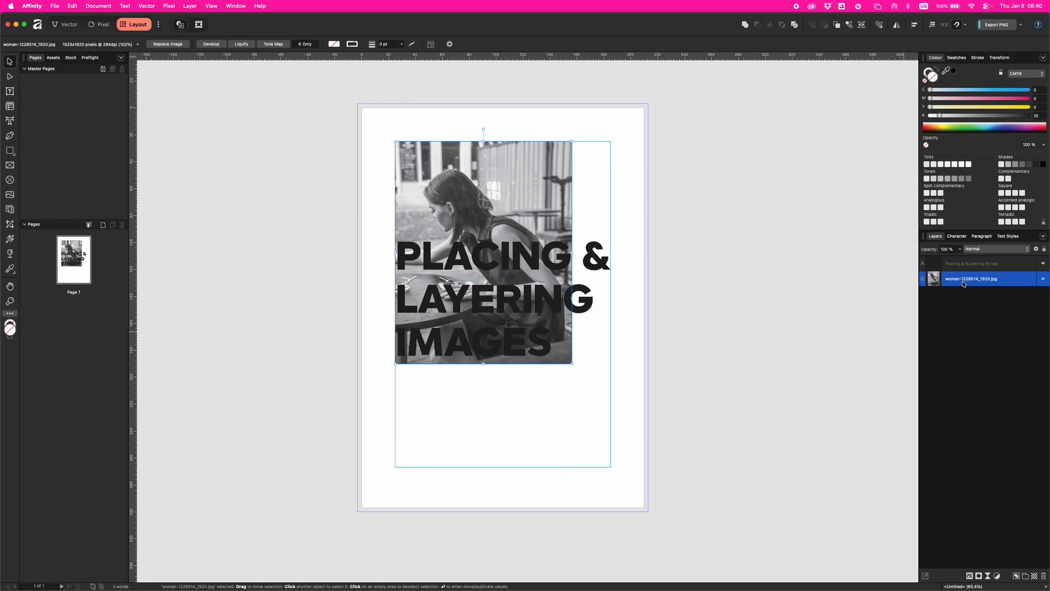
key("super+bracketright")
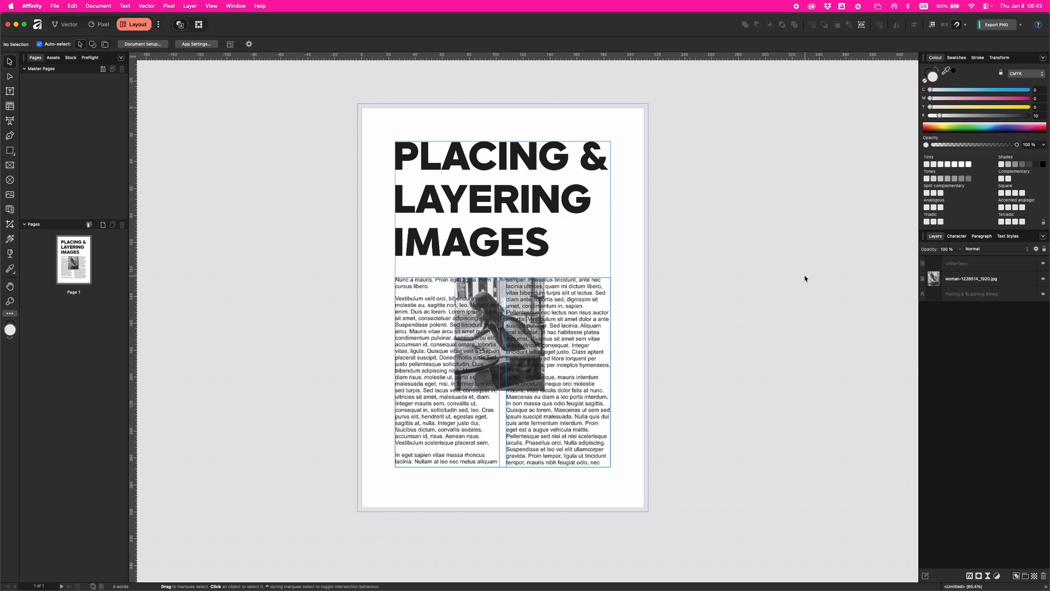
Open the text wrap settings for the photo between the text columns and apply Square wrap to both sides
left_click(967, 280)
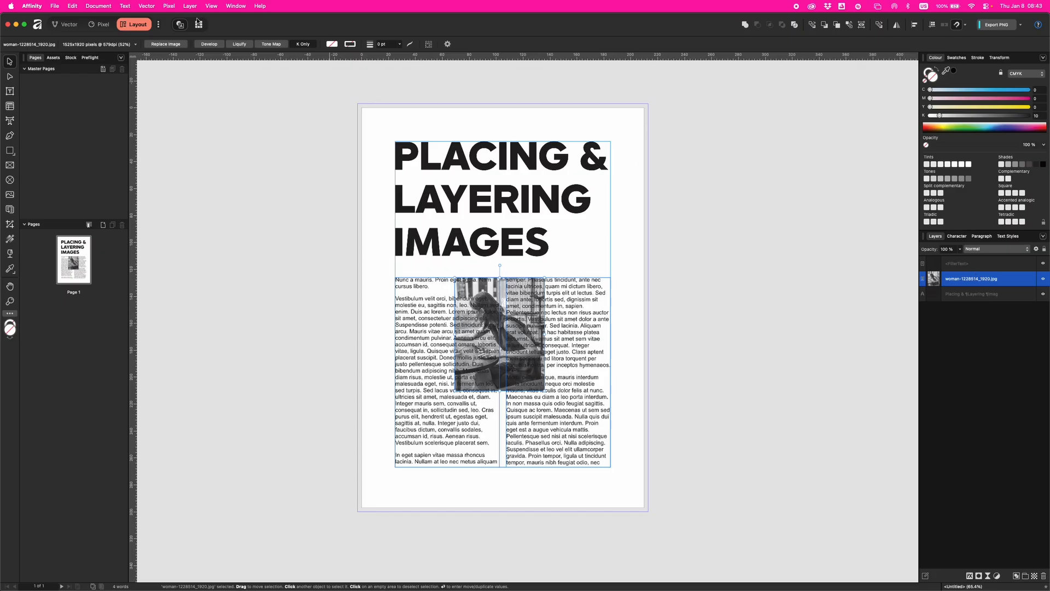
left_click(125, 6)
mouse_move(145, 258)
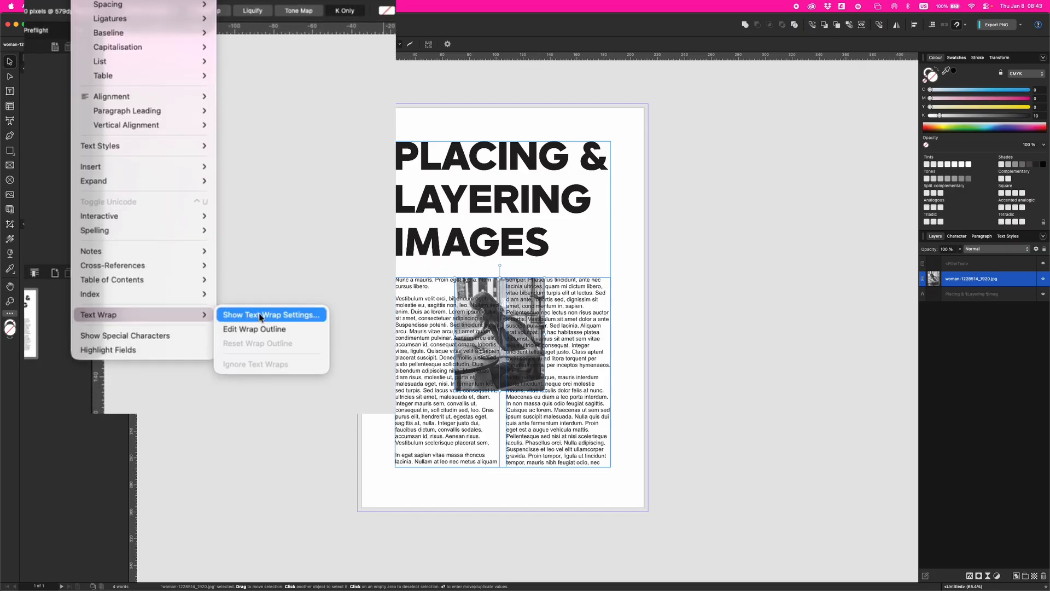
left_click(261, 316)
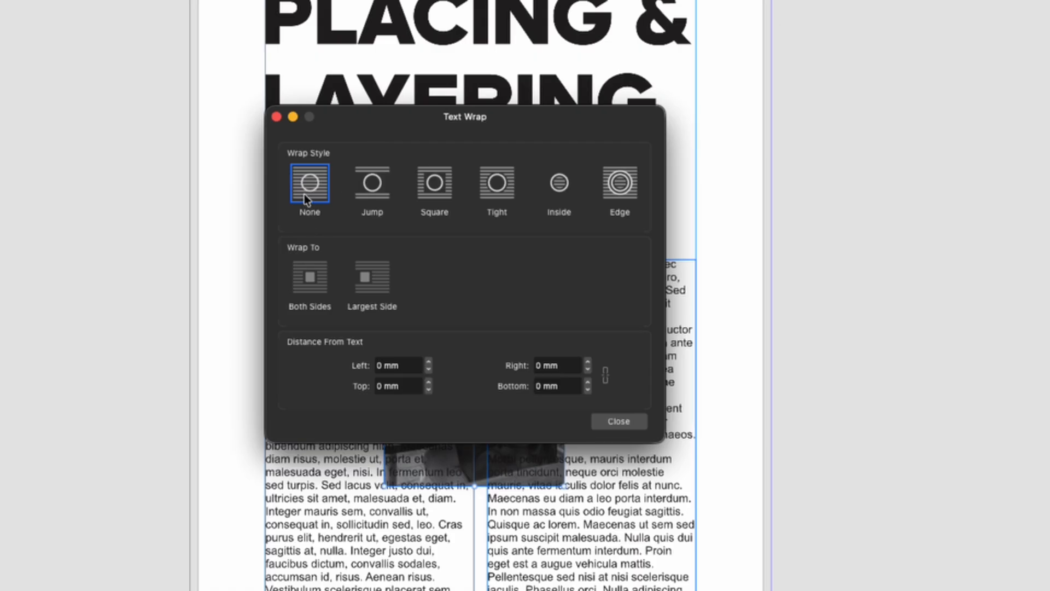
mouse_move(383, 122)
left_mouse_down()
mouse_move(798, 139)
mouse_move(465, 121)
mouse_move(378, 122)
mouse_move(381, 131)
left_mouse_up()
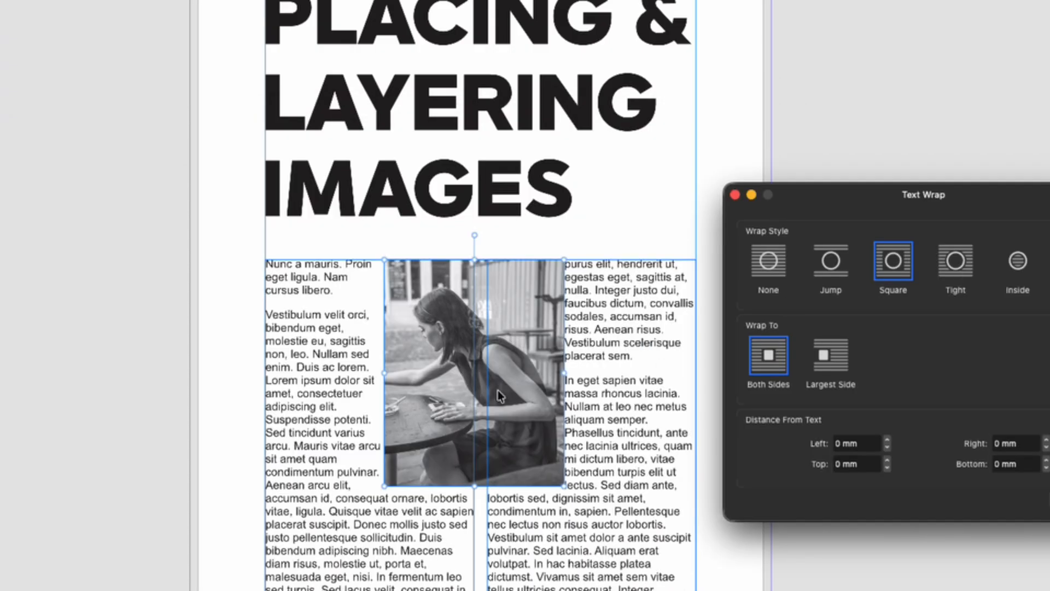
Try the Tight wrap style on the photo and return it to Square
left_click(950, 273)
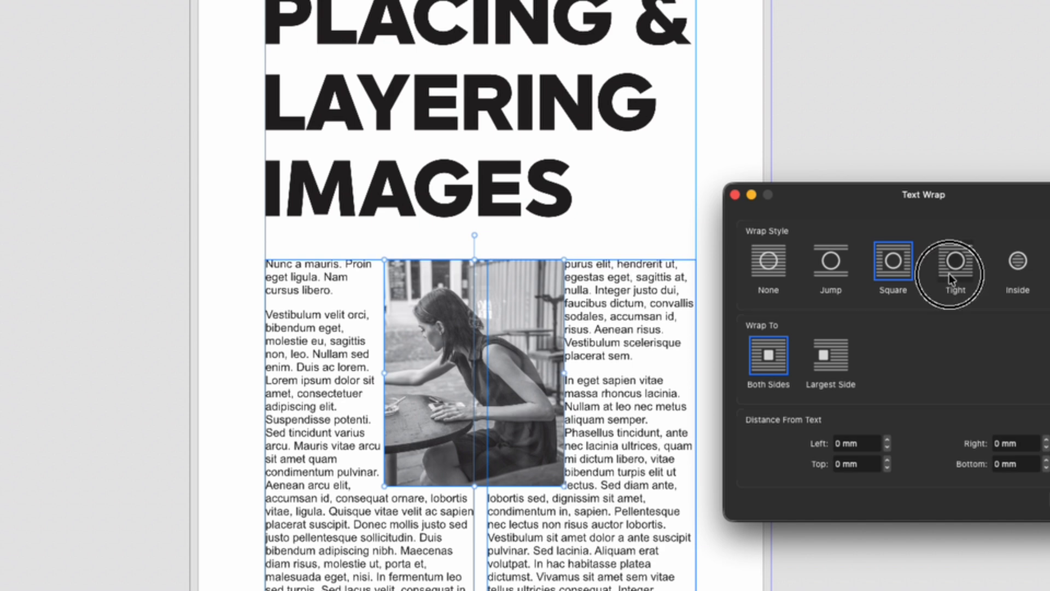
left_click(892, 271)
left_click(954, 270)
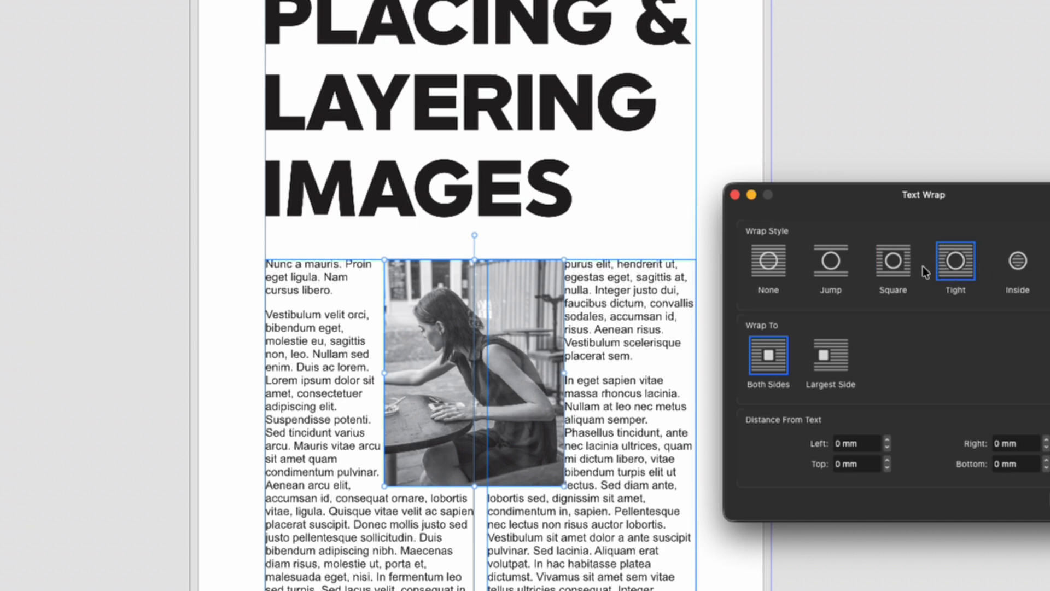
left_click(877, 274)
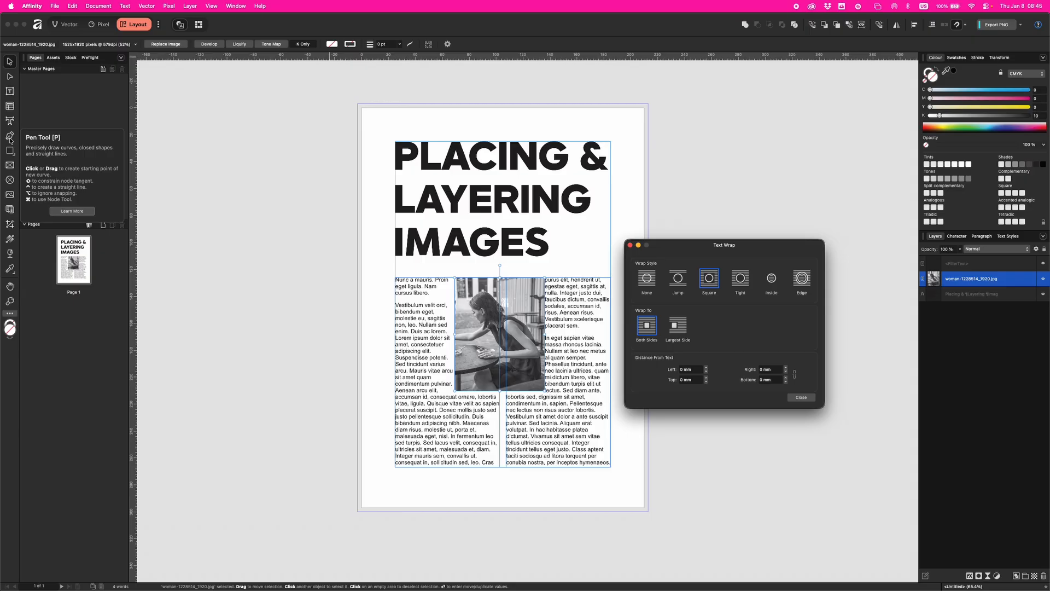
Trace the woman in the photo with the Pen tool as a rough shape of straight segments
left_click(10, 136)
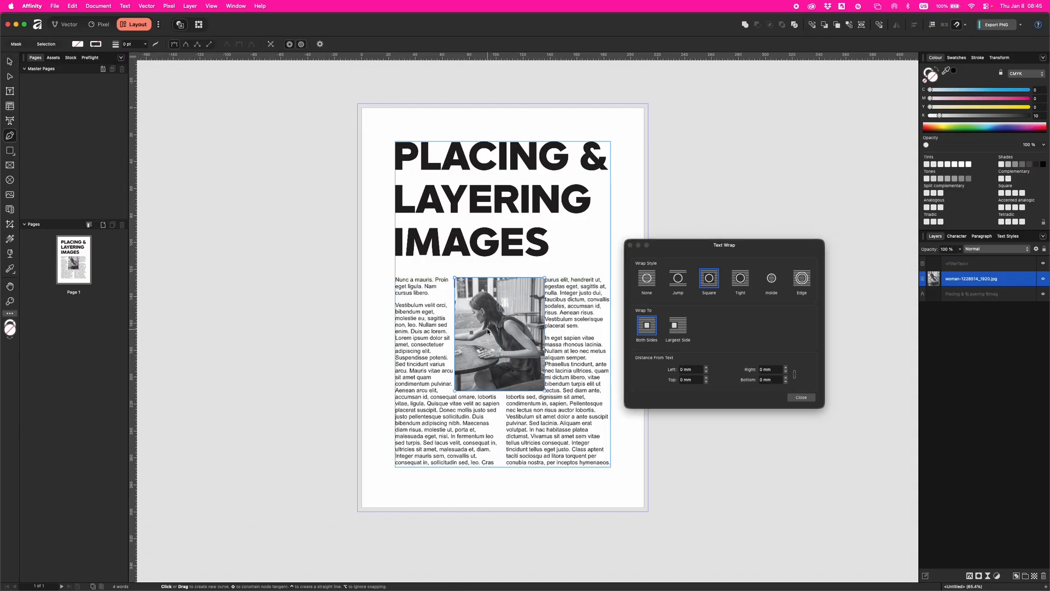
left_click(457, 333)
left_click(476, 331)
left_click(484, 322)
left_click(478, 322)
left_click(469, 307)
left_click(477, 293)
left_click(496, 295)
left_click(506, 317)
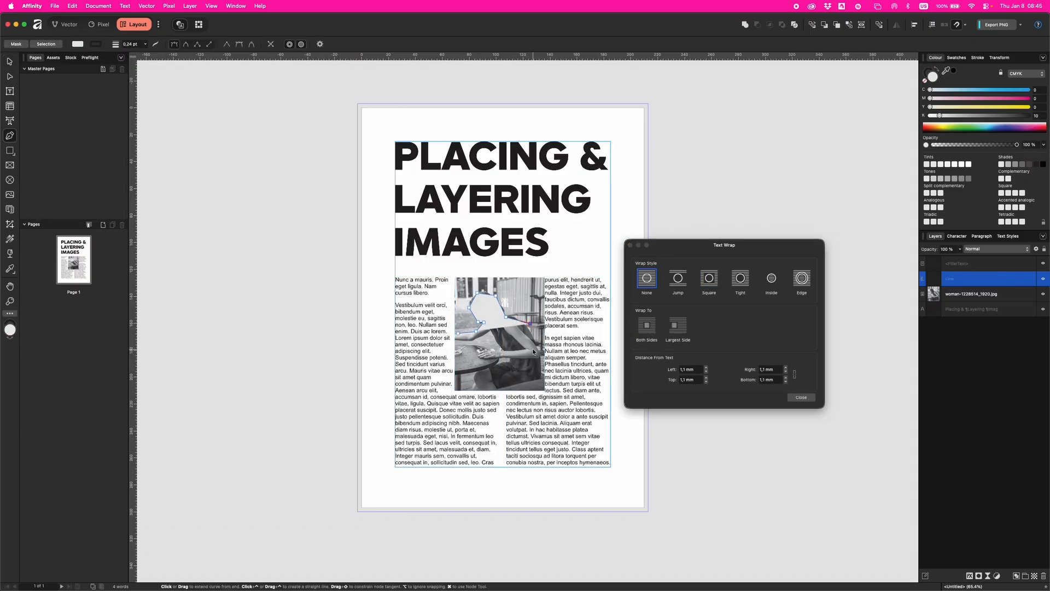
left_click(543, 390)
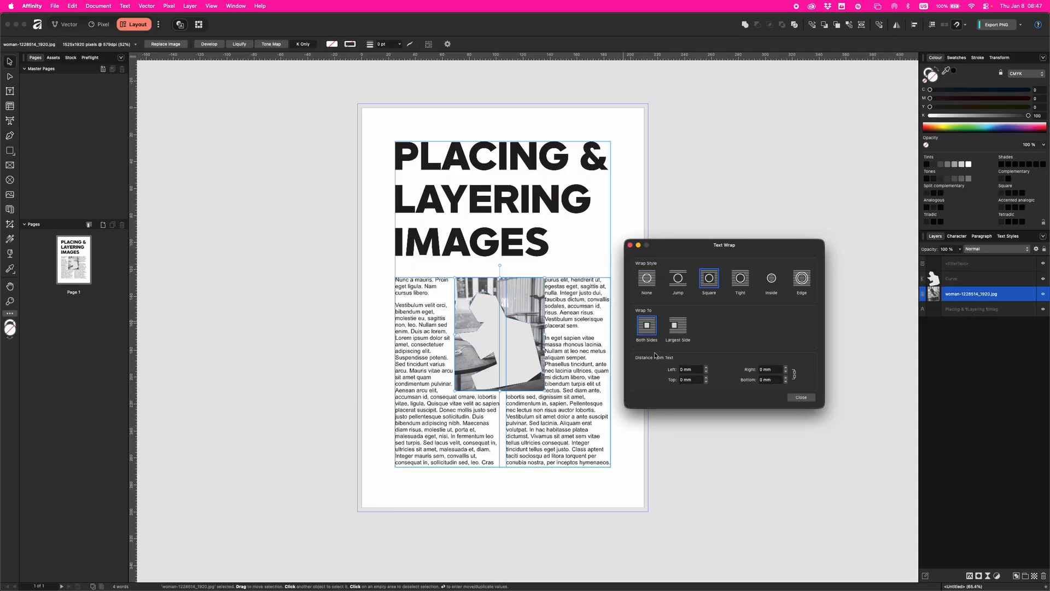
Move the traced shape onto the lower part of the second text column with Tight wrap and 3 mm distance from text
left_click(496, 338)
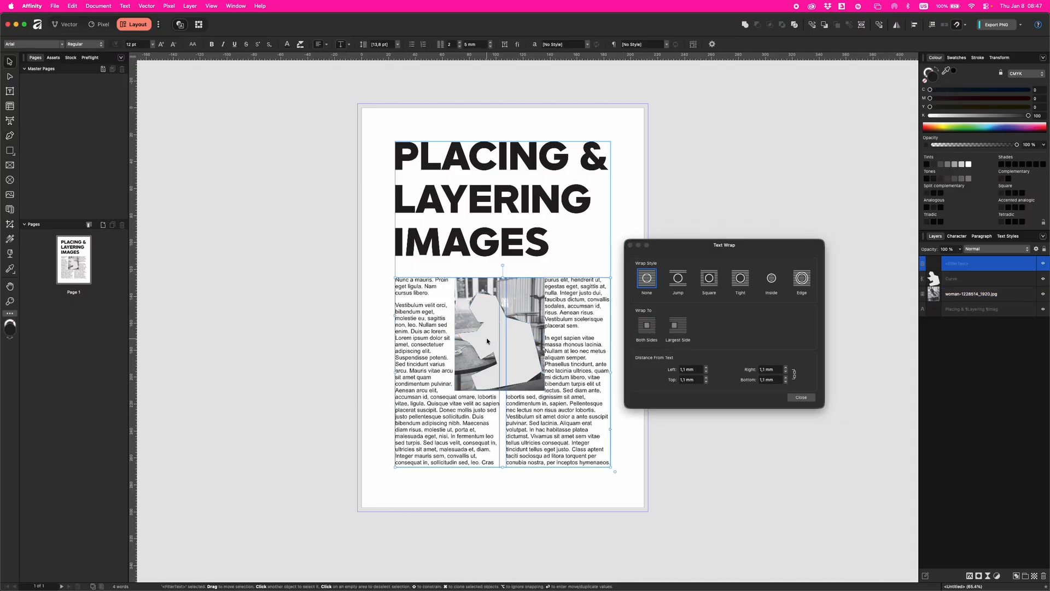
left_click_drag(496, 338, 599, 449)
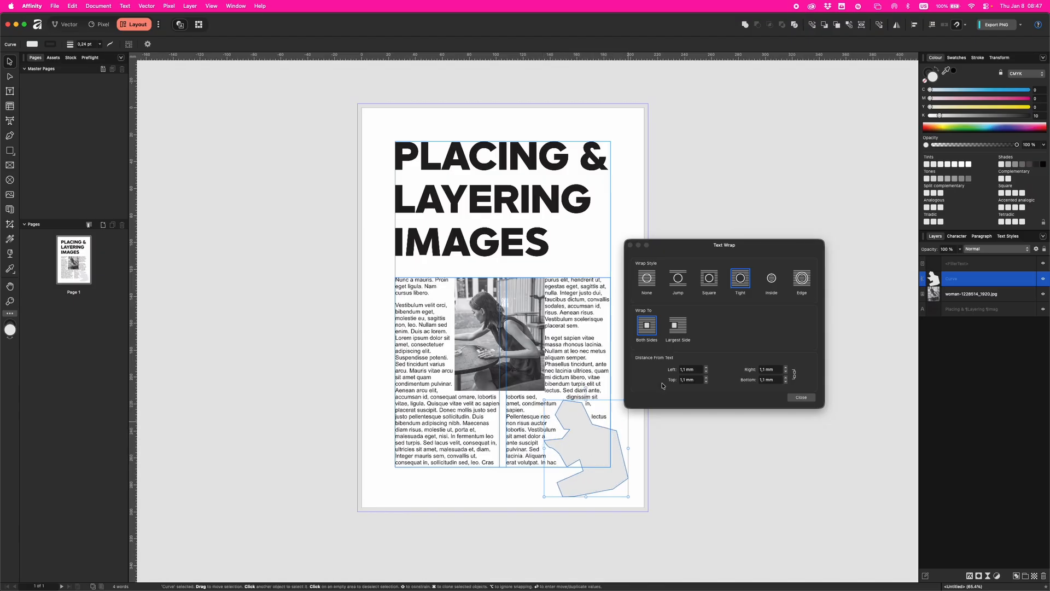
left_click(706, 368)
left_click(706, 367)
Test Square wrap on the traced shape between the two columns and move it clear of the text to the page's lower-right corner
left_click_drag(602, 468, 540, 477)
left_click(709, 278)
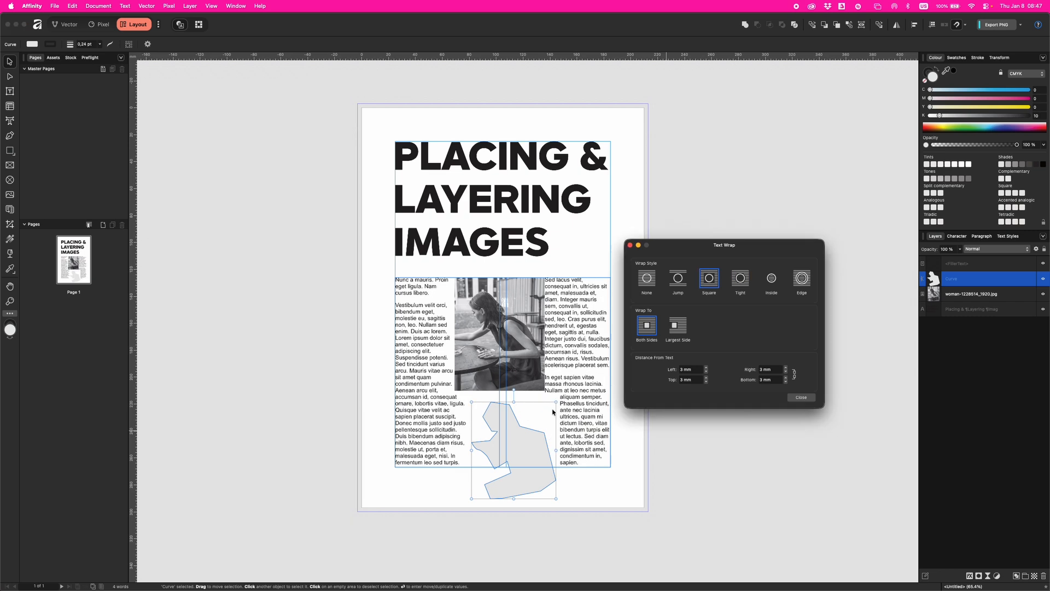
left_click_drag(540, 449, 669, 522)
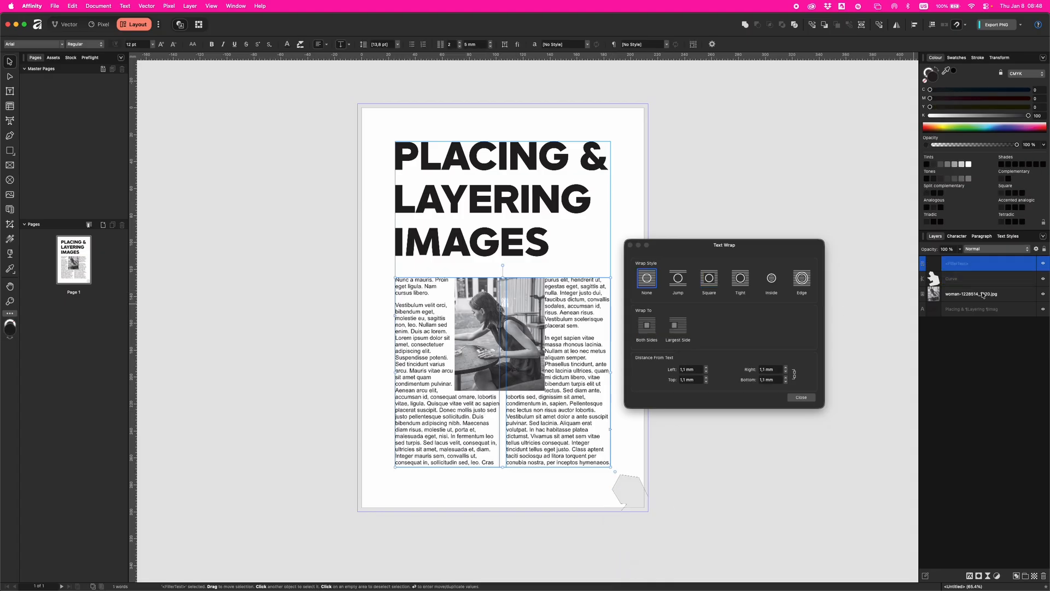
Set the photo's text wrap to Jump and move the photo down into the middle of the text columns
left_click(932, 294)
left_click(679, 280)
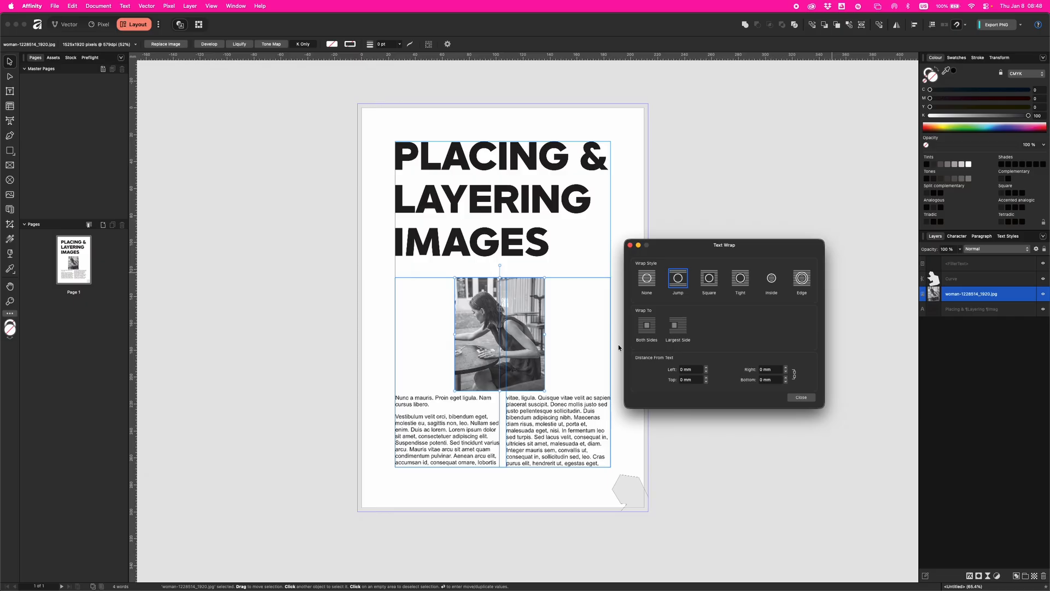
left_click_drag(524, 346, 519, 383)
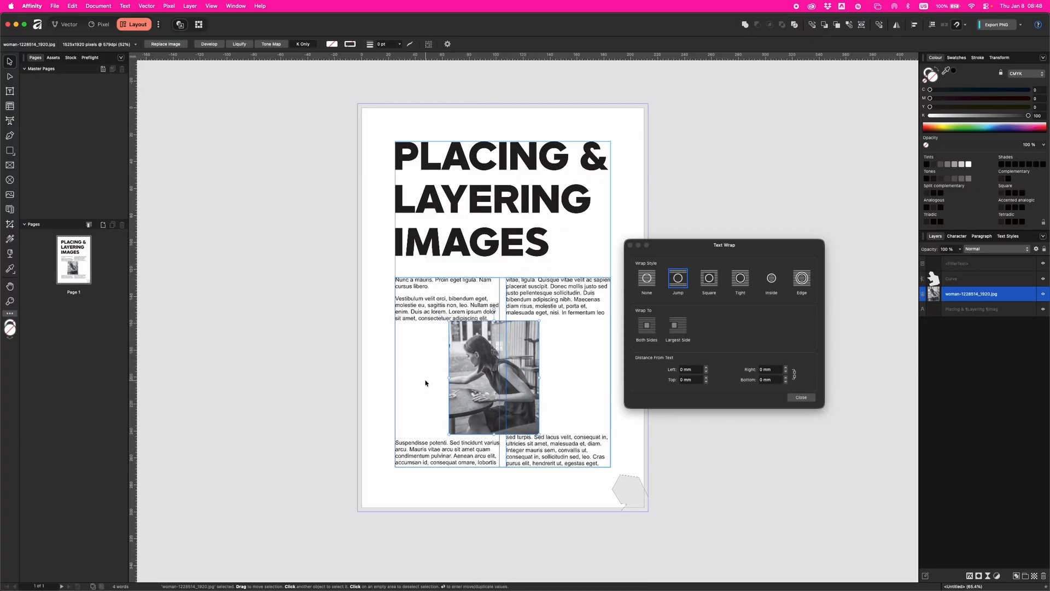
Undo the photo's last move and shift the traced shape slightly upward at the page's lower-right corner
key("super+z")
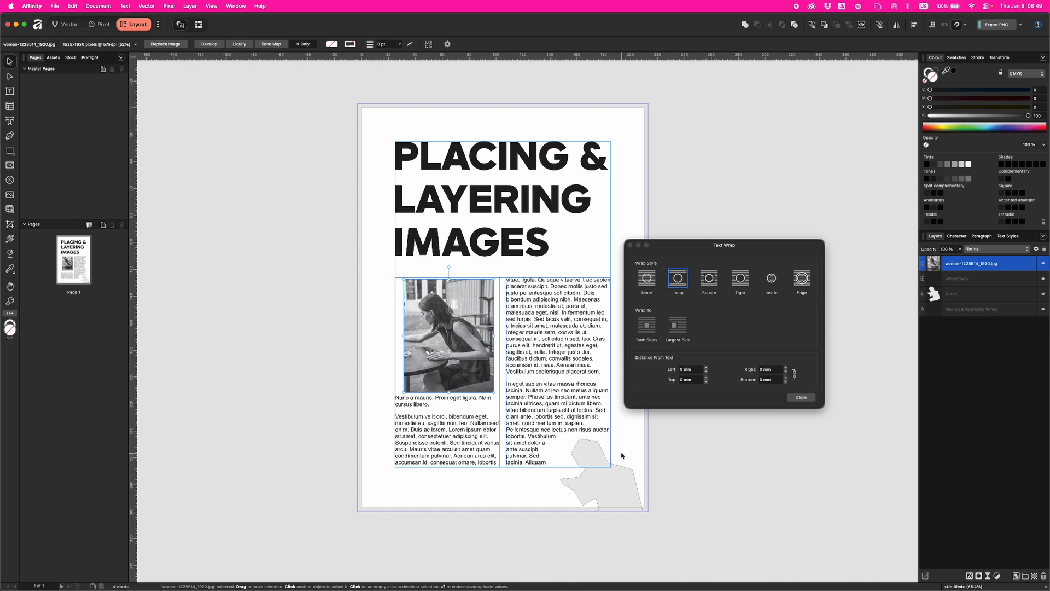
left_click_drag(614, 492, 607, 466)
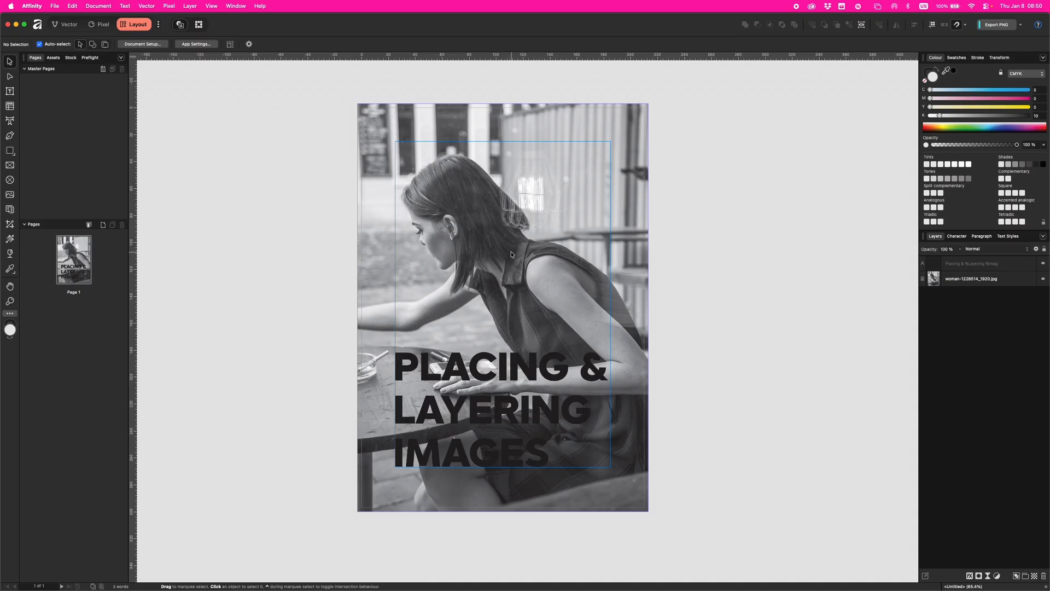
Add a black fill layer over the full-page photo at about 53% opacity and stack the heading above it in white
left_click(169, 6)
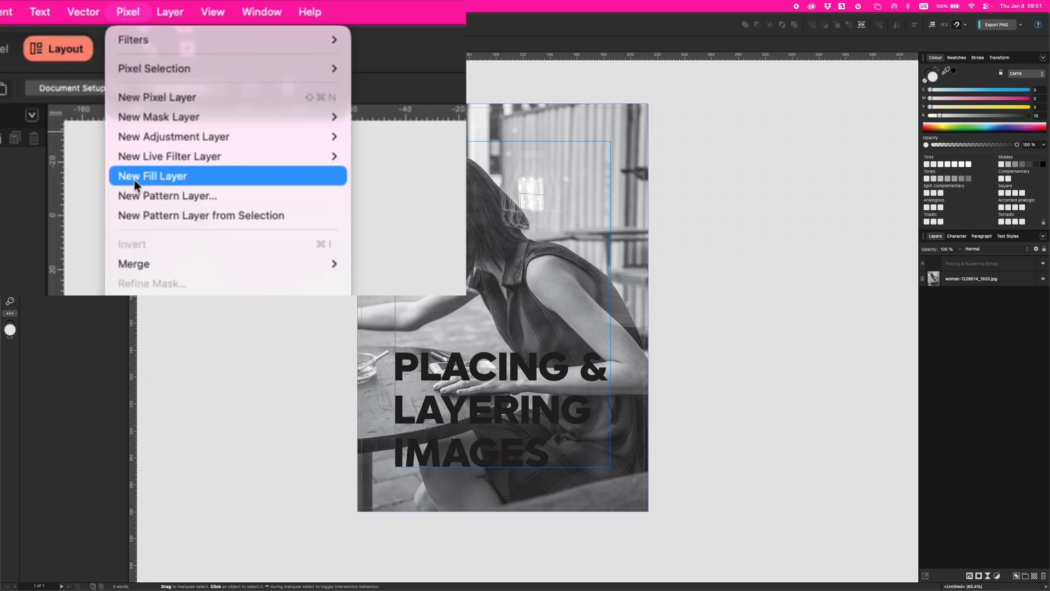
left_click(164, 180)
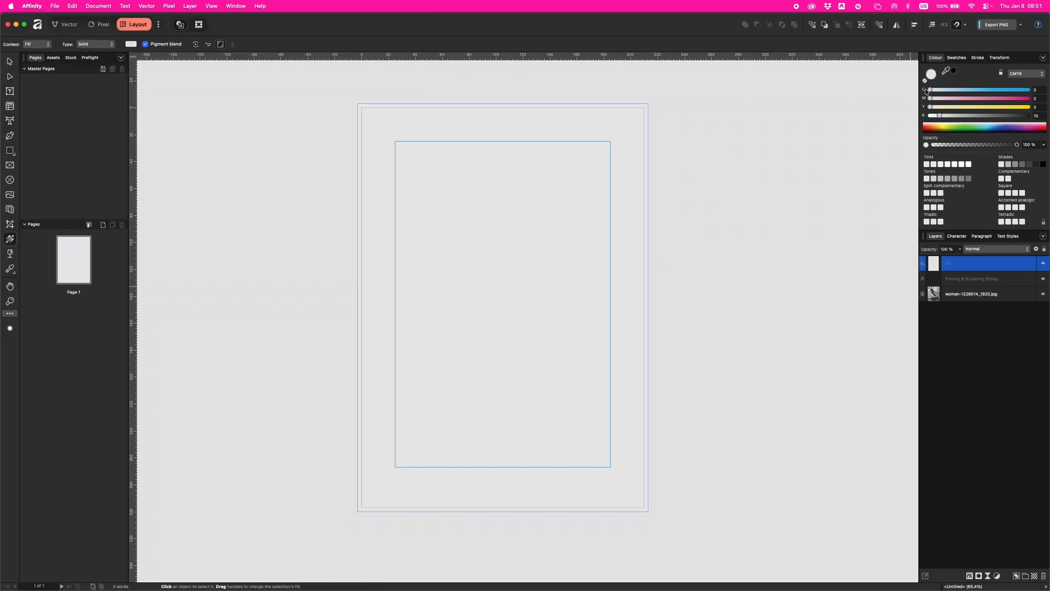
left_click(955, 71)
left_click_drag(1017, 144, 985, 145)
left_click_drag(963, 278, 964, 262)
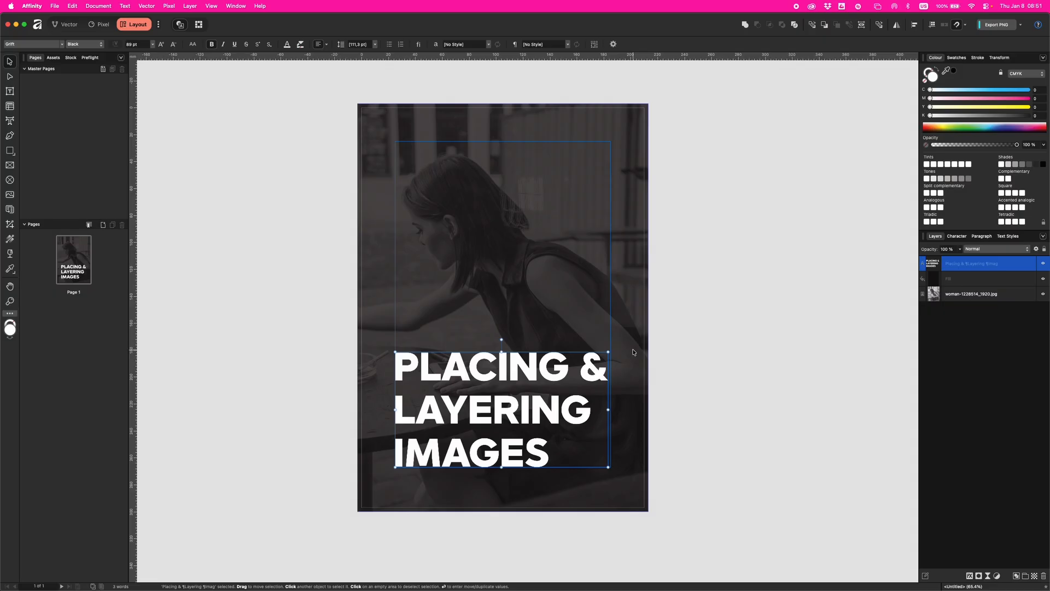
Toggle the fill layer's visibility to compare the heading's legibility, and set the fill's opacity to 42%
left_click(1043, 279)
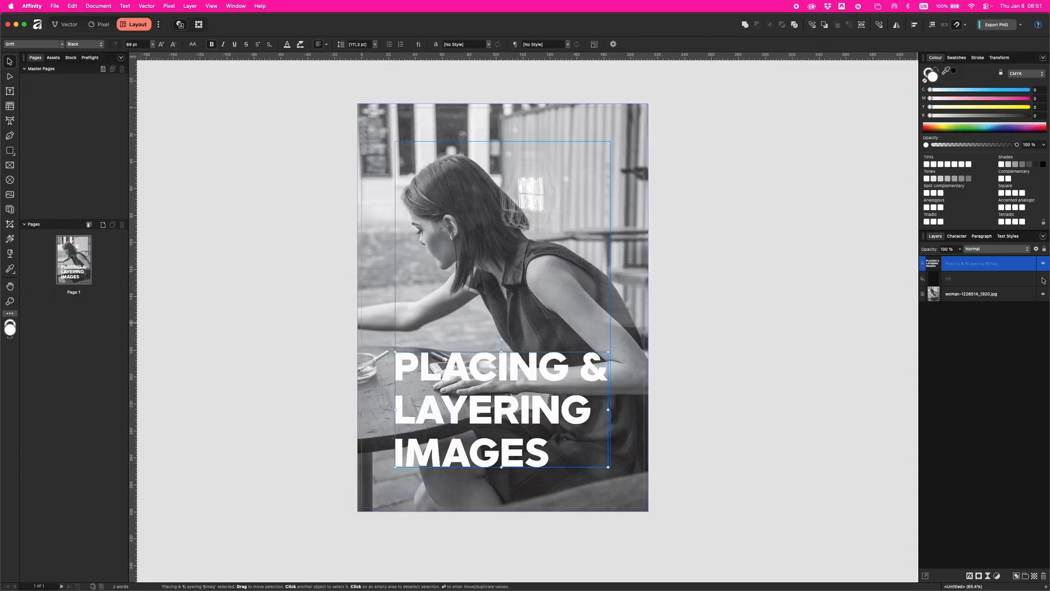
left_click(1043, 280)
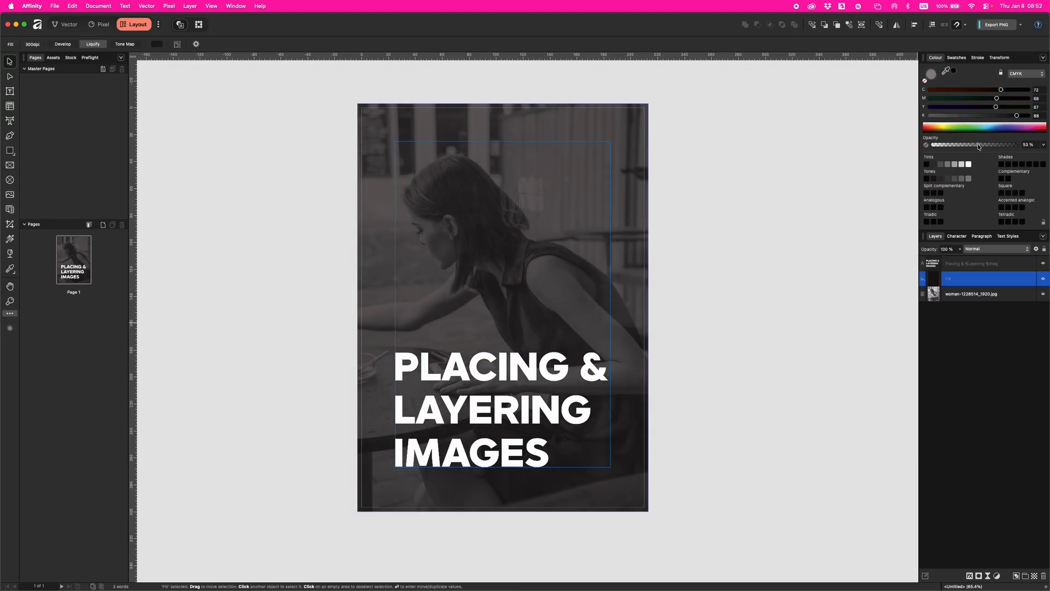
mouse_move(979, 146)
left_mouse_down()
mouse_move(952, 144)
mouse_move(996, 146)
mouse_move(968, 145)
left_mouse_up()
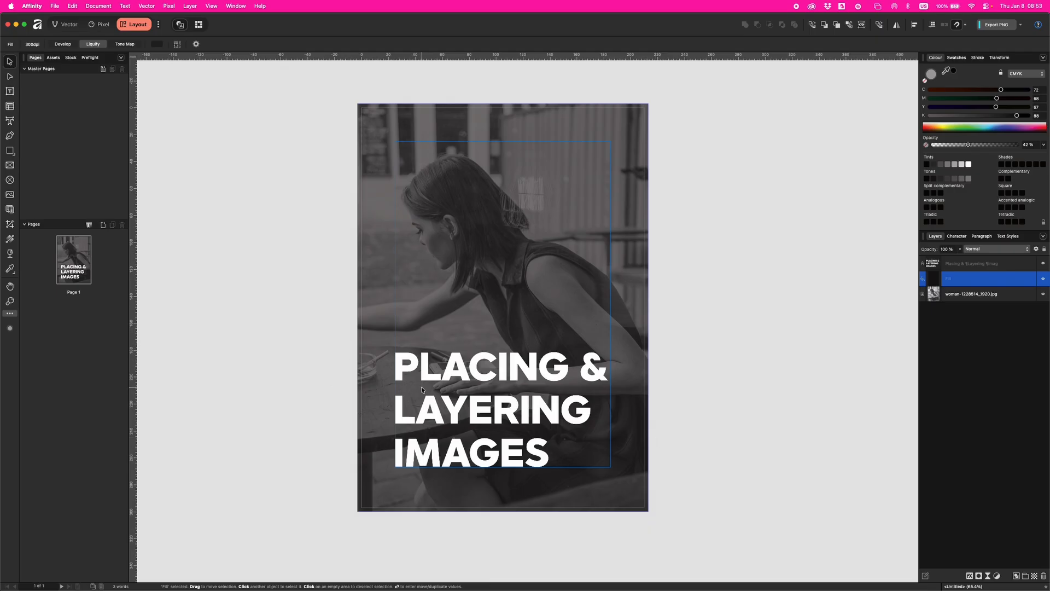
Hide the fill layer and enable the Outer Shadow layer effect on the heading text, moving the effects dialog clear of the heading
key("Delete")
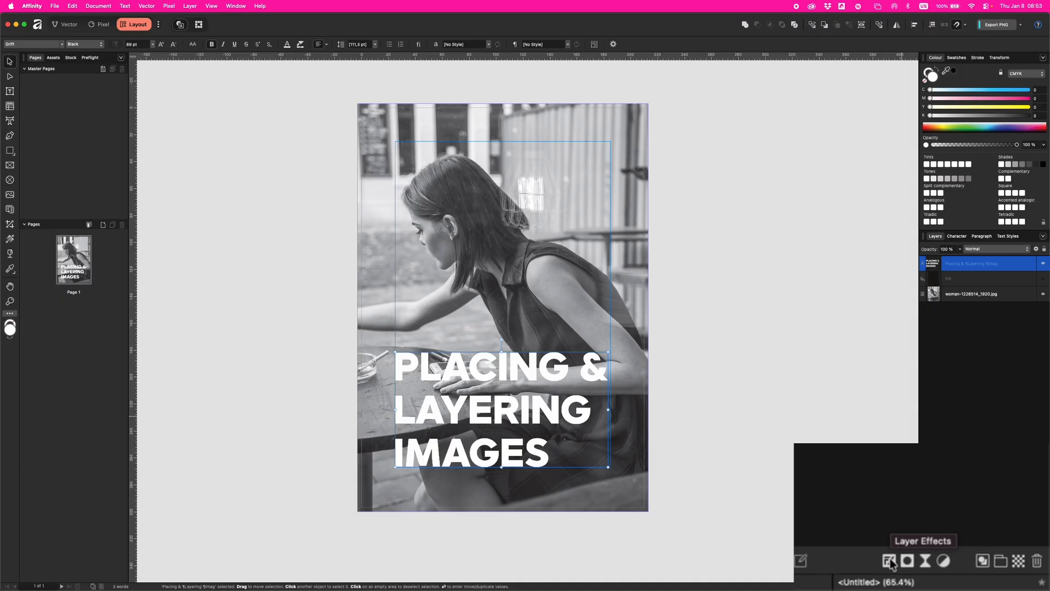
left_click(891, 562)
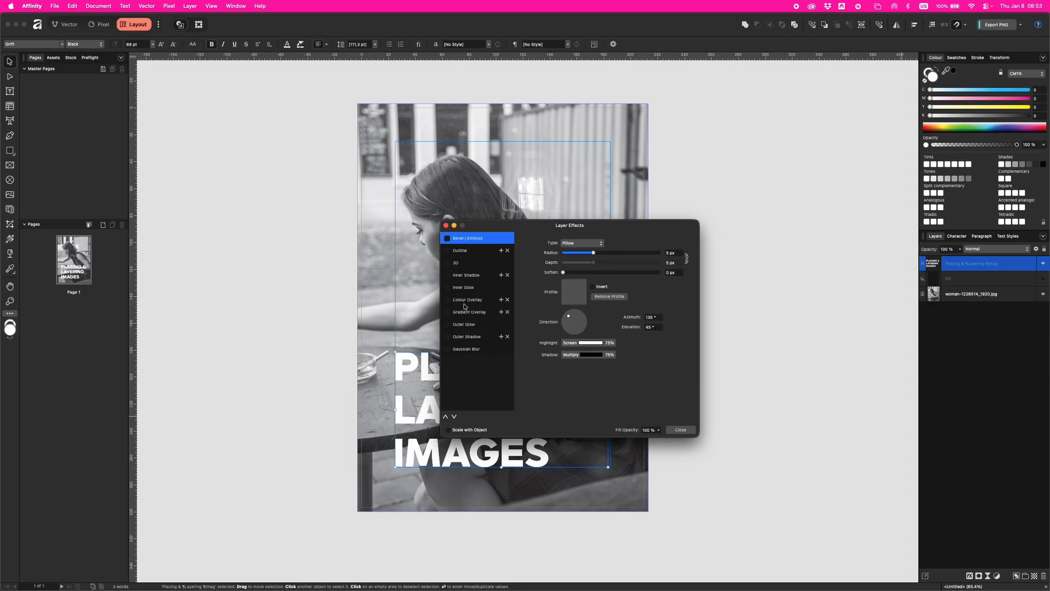
left_click(468, 337)
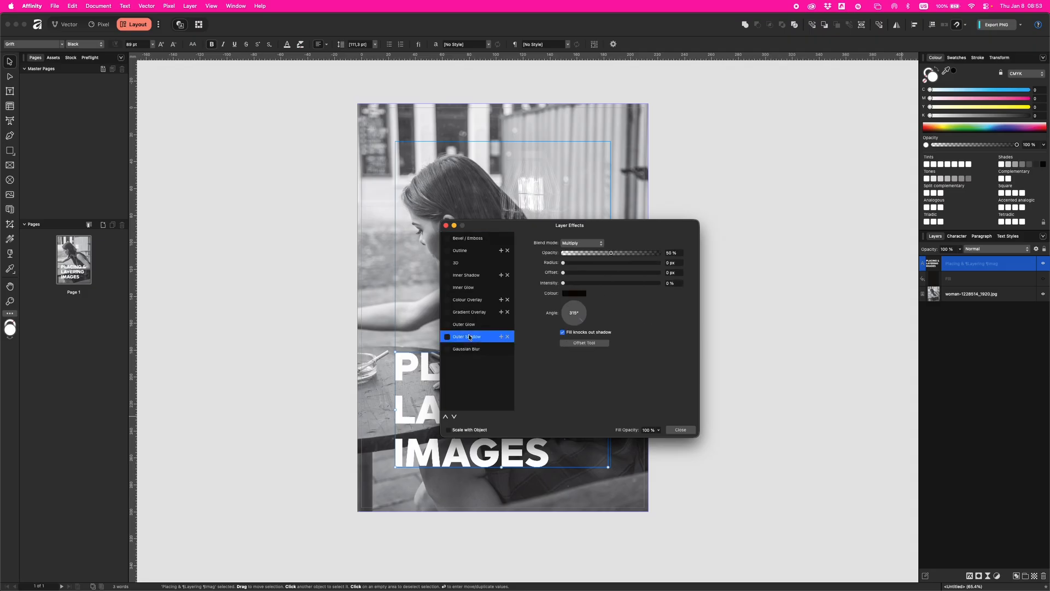
left_click(447, 336)
left_click_drag(526, 225, 721, 246)
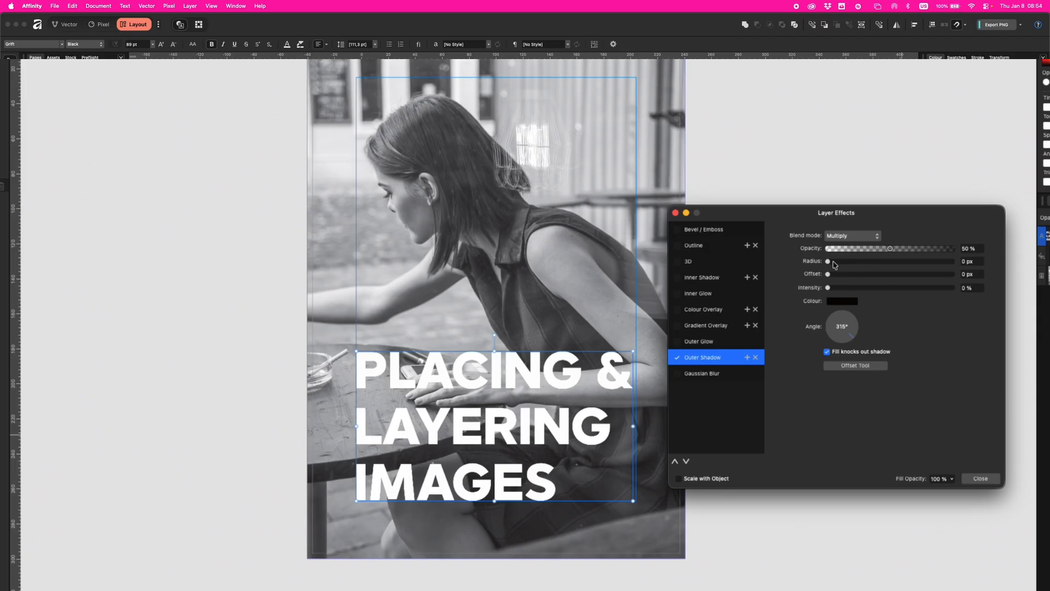
Set the heading's outer shadow to 38.7 px radius, 18.9 px offset, 2% intensity and 28% opacity
left_click_drag(829, 262, 924, 262)
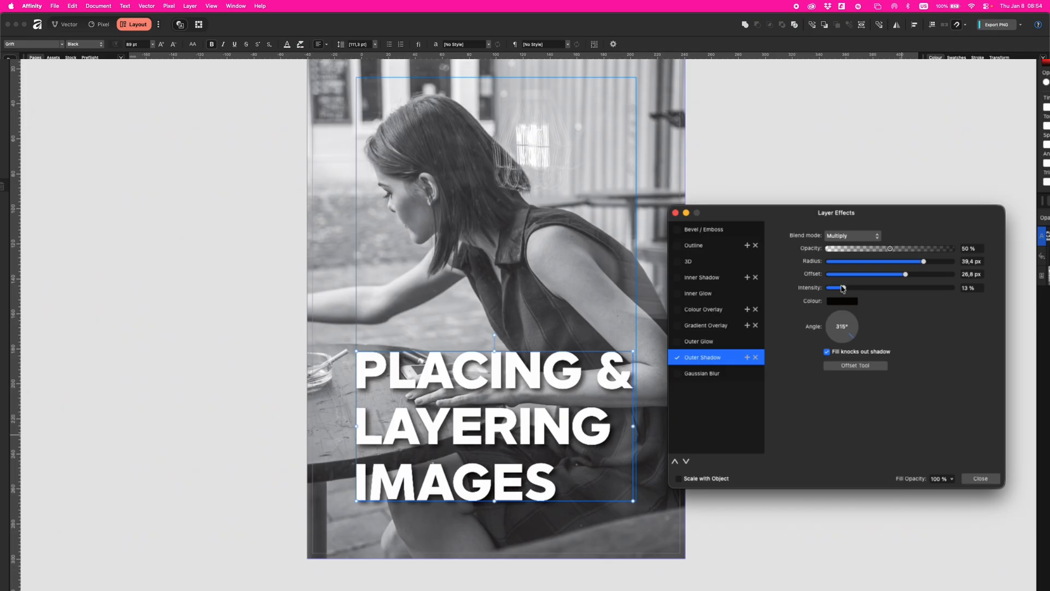
left_click_drag(844, 287, 838, 287)
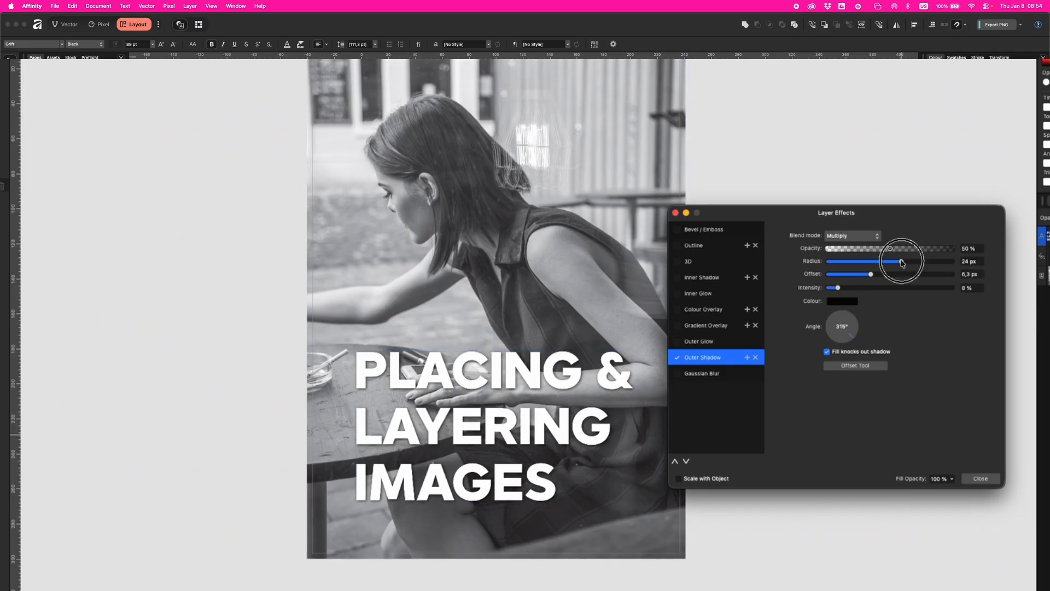
left_click_drag(902, 263, 898, 262)
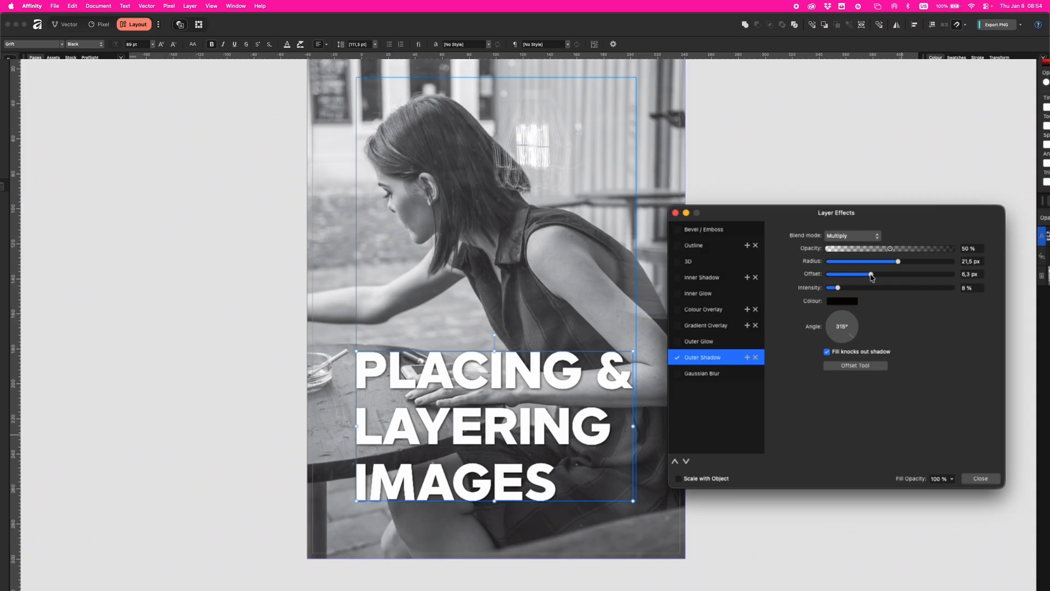
mouse_move(871, 277)
left_mouse_down()
mouse_move(829, 290)
mouse_move(872, 274)
mouse_move(853, 274)
left_mouse_up()
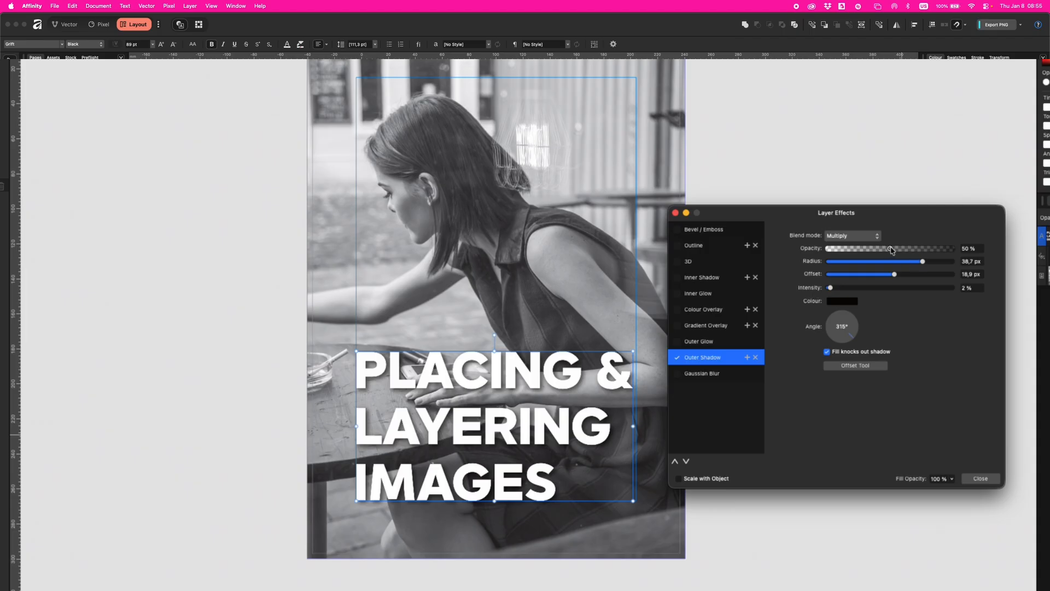
left_click_drag(891, 250, 862, 249)
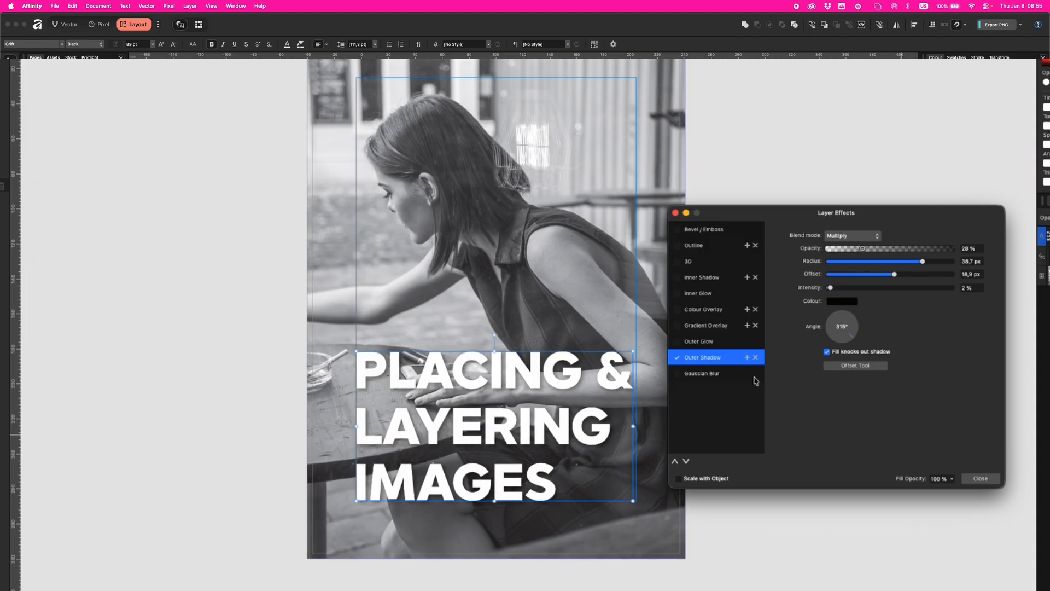
Toggle the heading's outer shadow to compare its effect, leave it disabled and close the layer effects
left_click(677, 359)
left_click(677, 359)
scroll(438, 409, "up", 3)
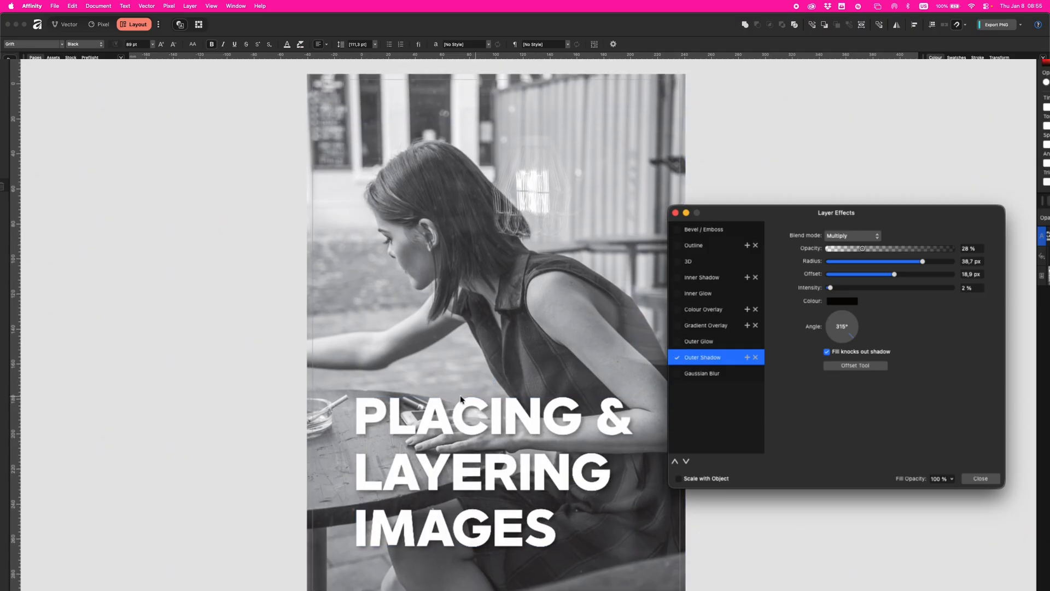
scroll(438, 409, "down", 1)
scroll(437, 409, "down", 1)
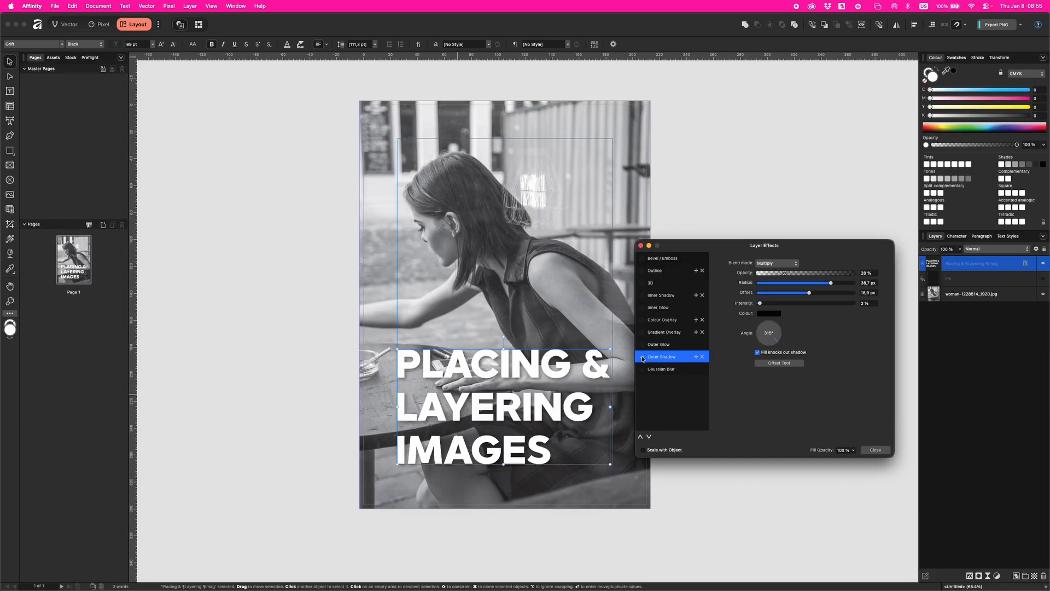
left_click(643, 358)
left_click(640, 245)
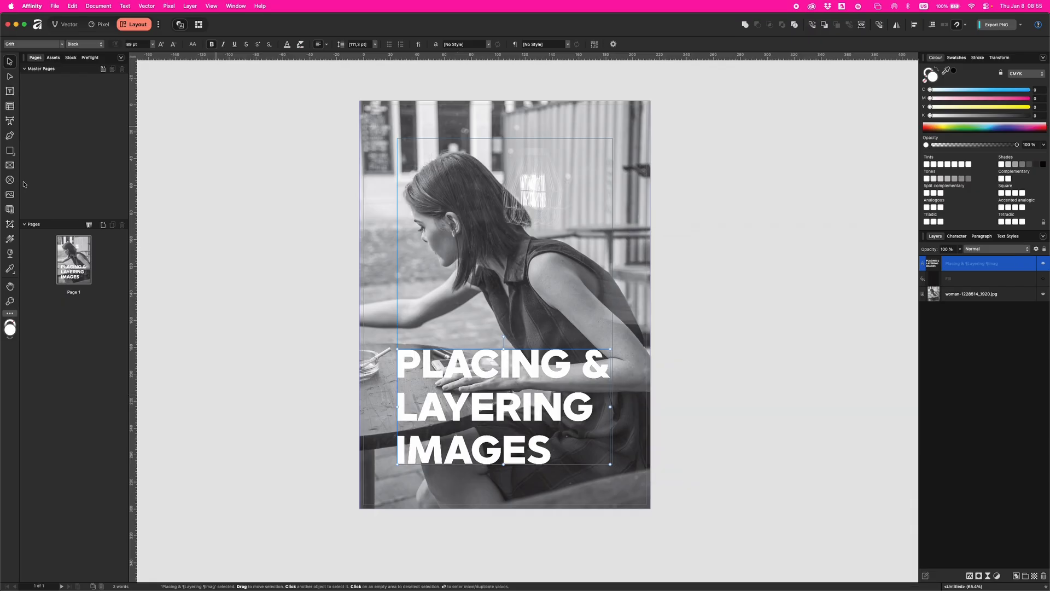
Draw a rectangle over the heading area in the lower part of the page, extending to its right edge
key("m")
left_click_drag(373, 338, 650, 497)
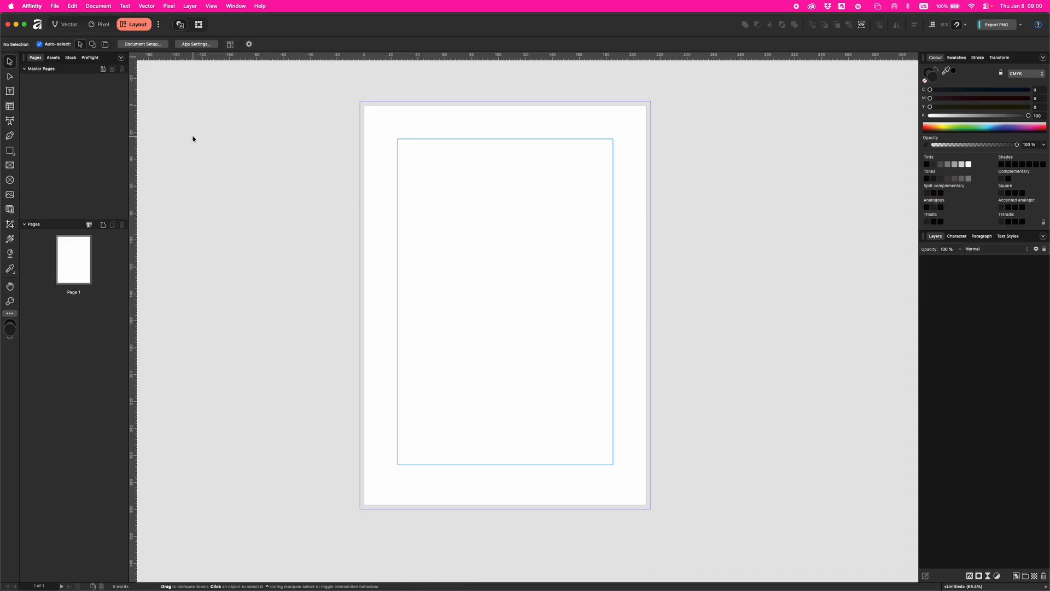
Draw a picture frame from the page's top bleed corner to just past mid-page and place the woman photo inside it
key("f")
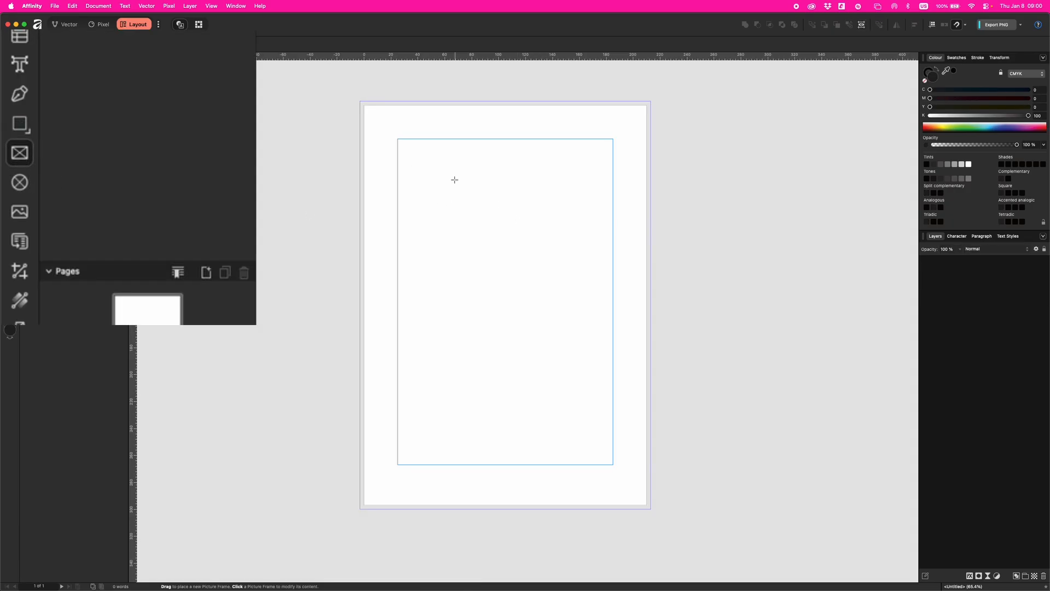
left_click_drag(360, 101, 651, 321)
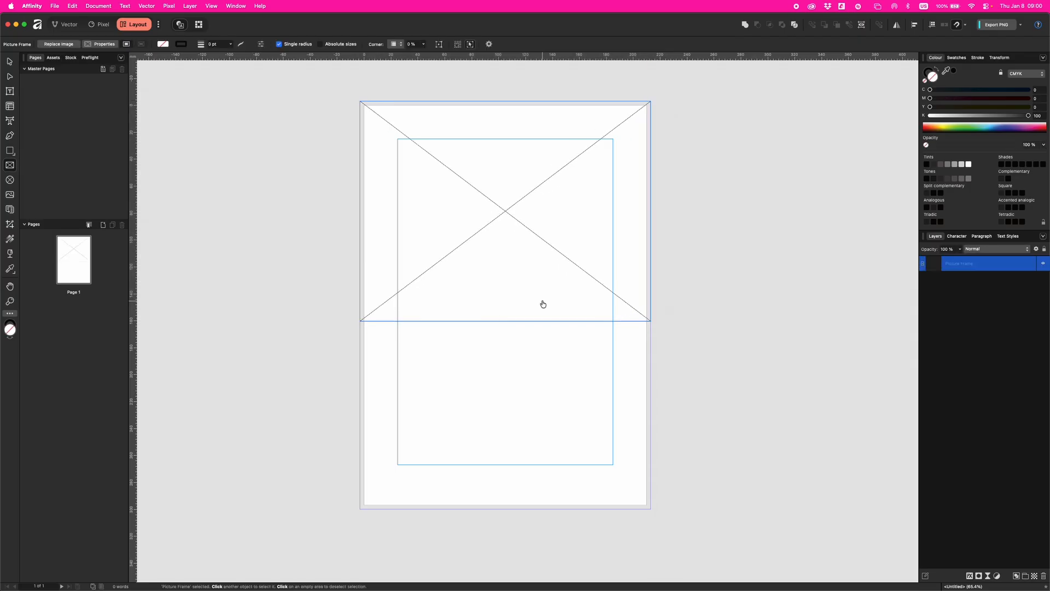
key("super+Tab")
left_click_drag(206, 199, 499, 210)
left_click(506, 210)
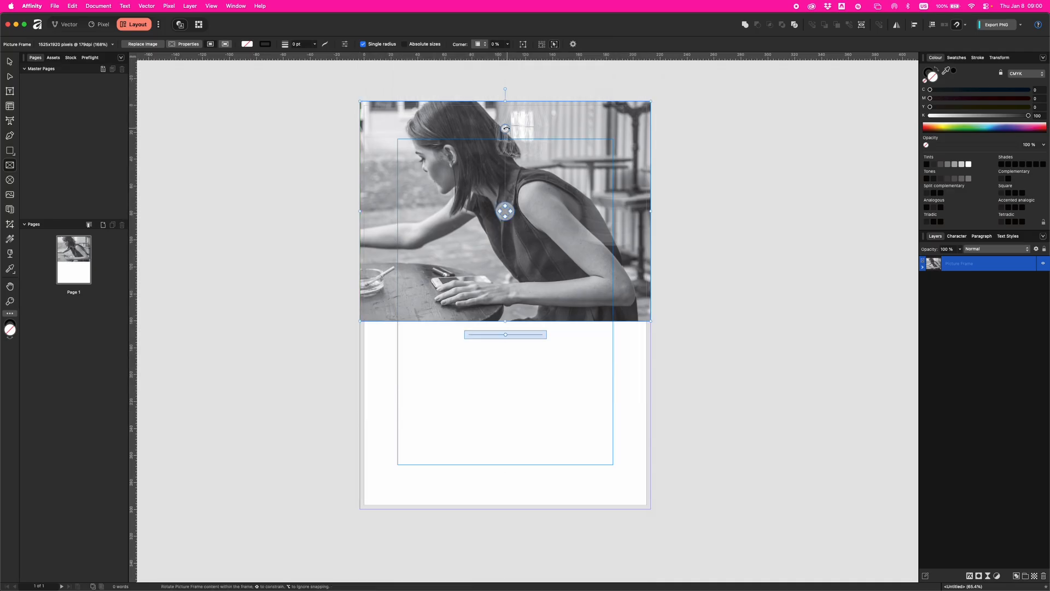
Try rotating the photo clockwise inside its picture frame and undo the change
left_click_drag(505, 128, 533, 136)
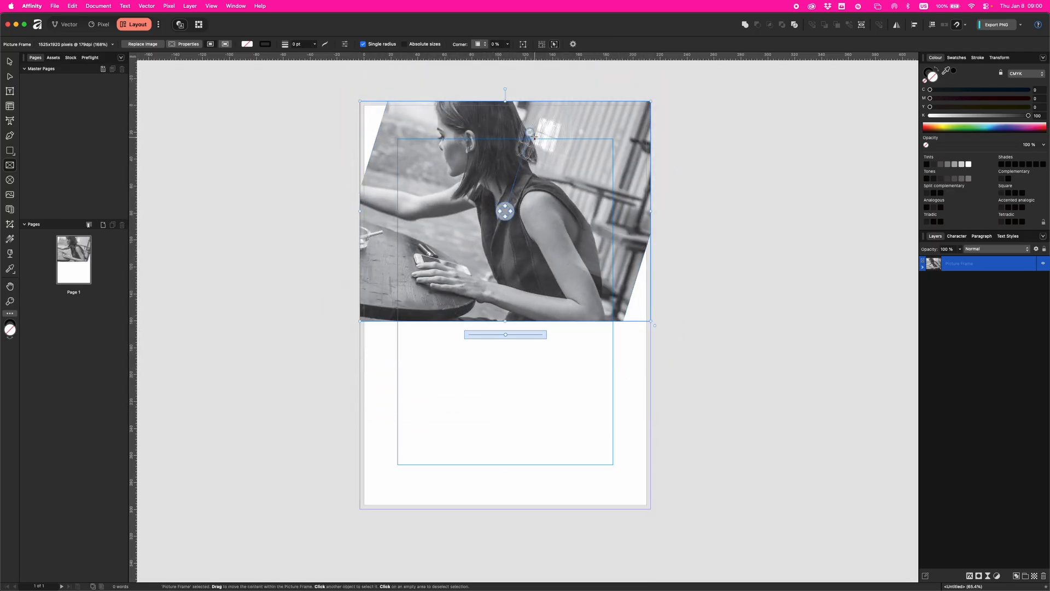
key("super+z")
key("super+z")
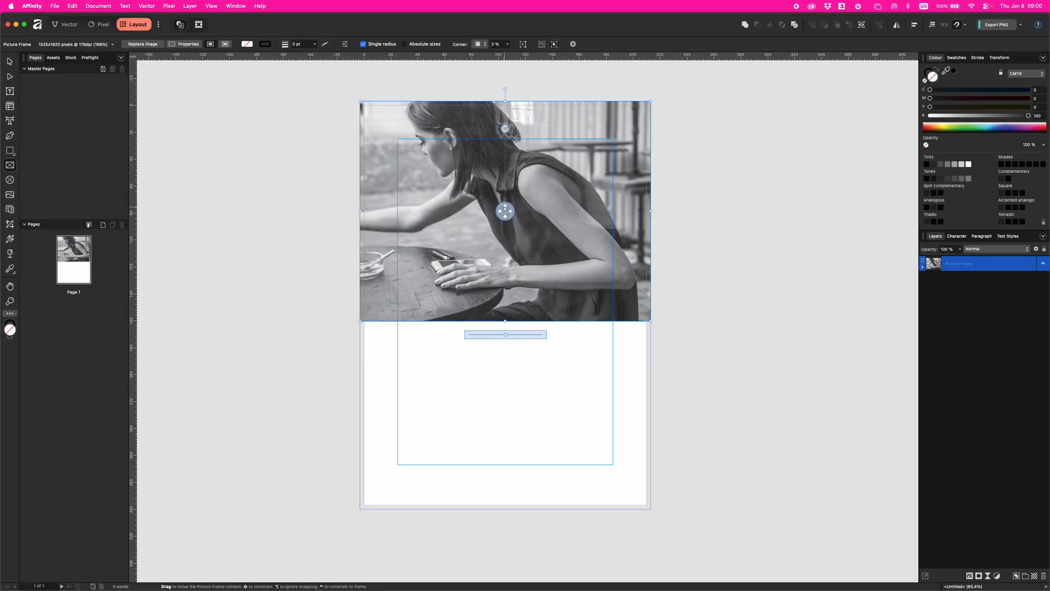
Scale the photo inside the picture frame to 200% and reposition it up and to the right
left_click_drag(505, 208, 505, 214)
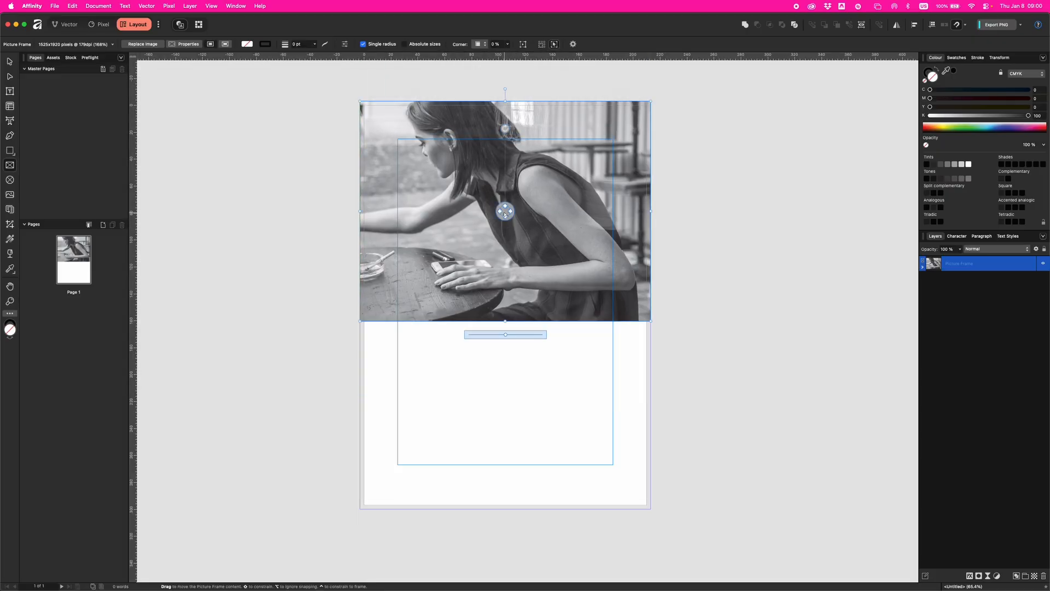
mouse_move(505, 335)
left_mouse_down()
mouse_move(492, 335)
mouse_move(515, 335)
left_mouse_up()
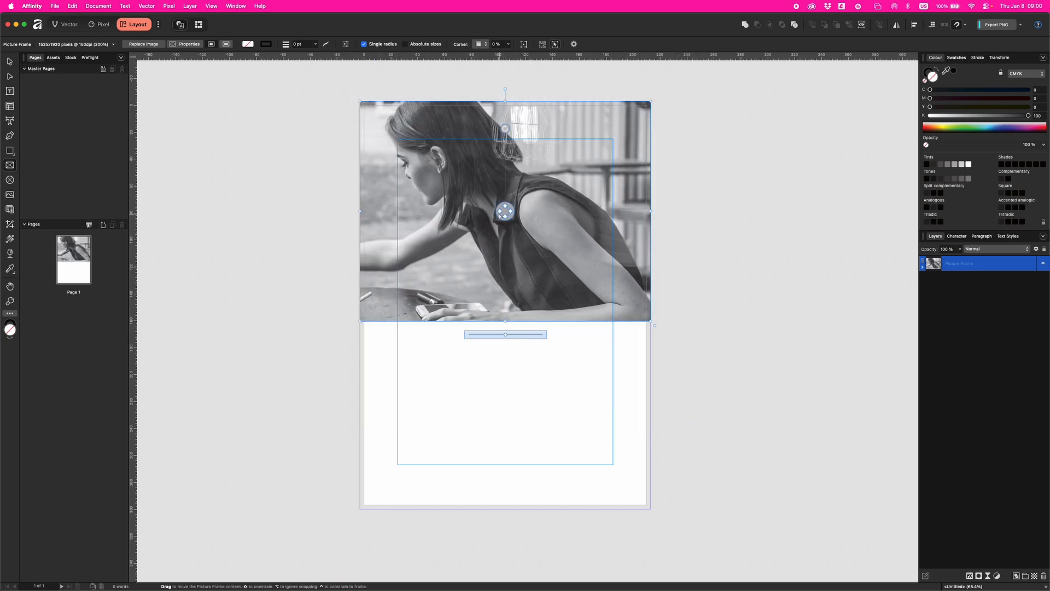
left_click_drag(501, 219, 522, 195)
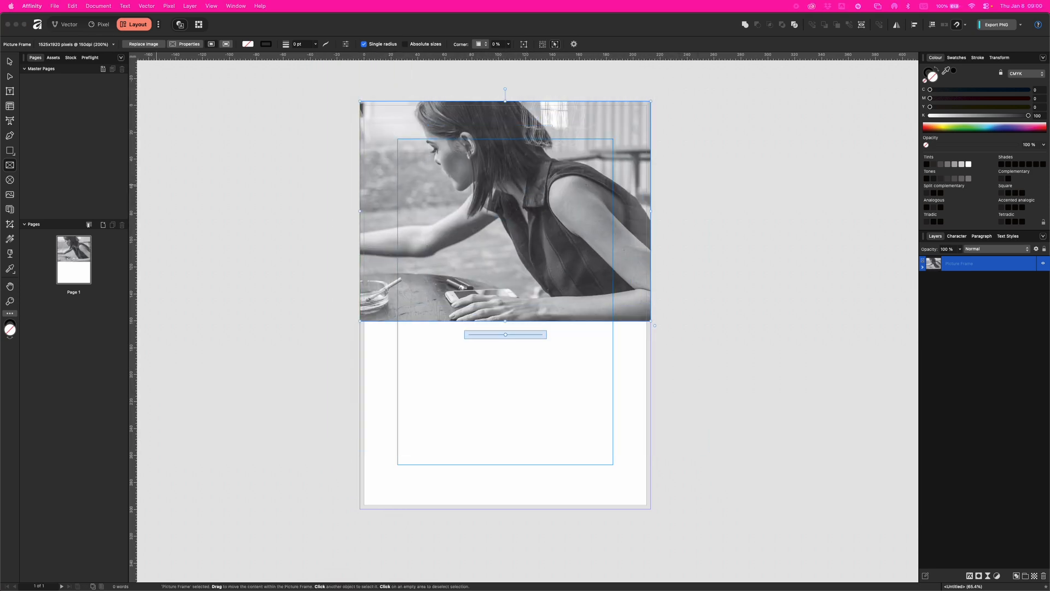
Add artistic text at the left margin near the photo's lower edge and paste the heading "Real-World Layout Example"
left_click(10, 121)
left_click(397, 323)
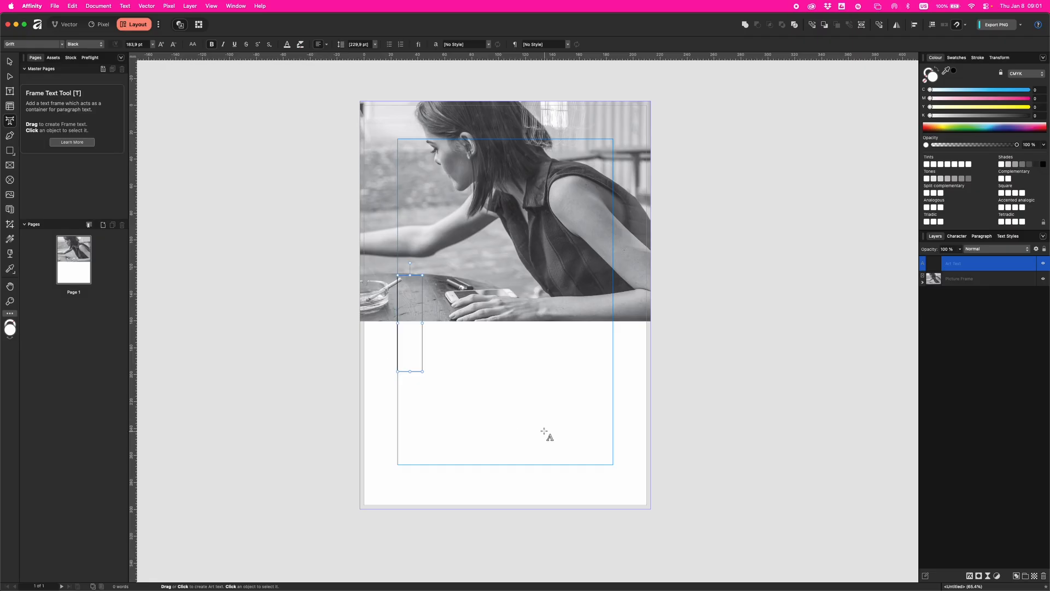
key("super+v")
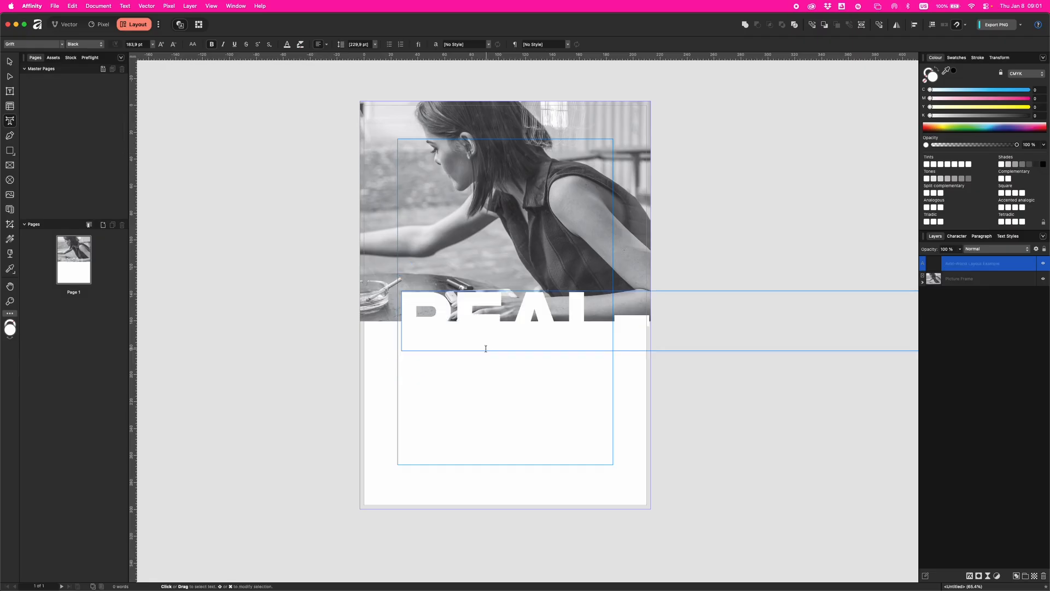
Scale the heading down to 44.4 pt and keep it over the lower part of the photo
left_click(9, 62)
scroll(644, 312, "down", 4)
left_click_drag(757, 336, 607, 314)
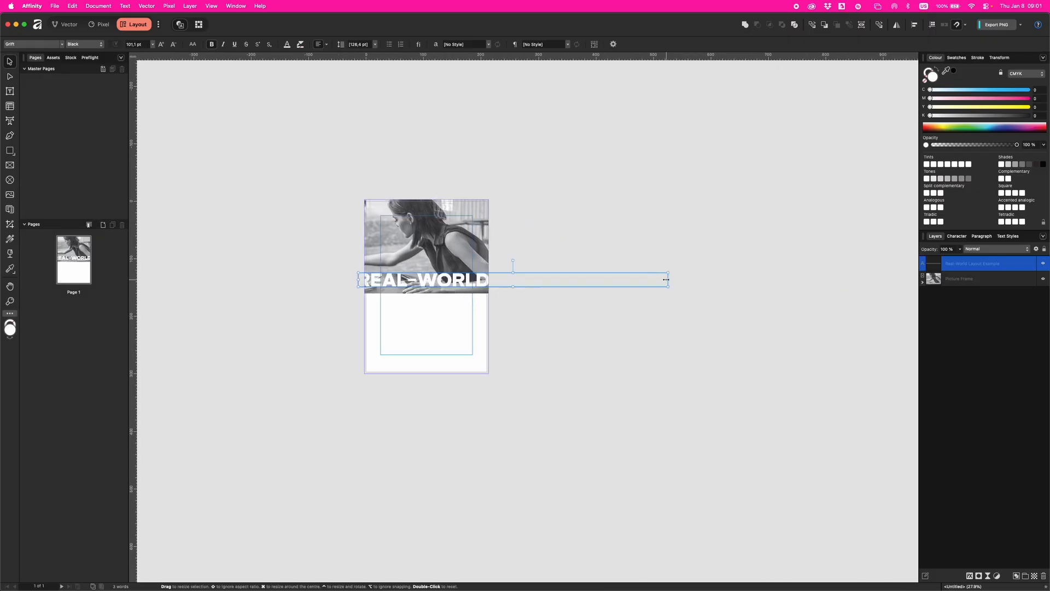
left_click_drag(666, 279, 504, 263)
left_click_drag(504, 263, 497, 263)
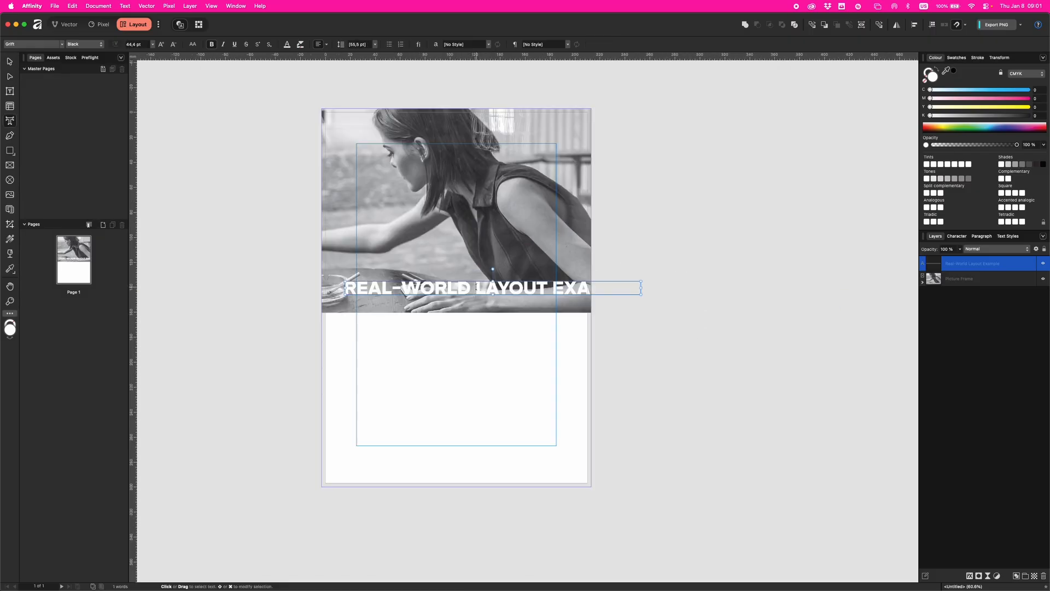
Split the heading into two lines before "LAYOUT" and centre-align the text
triple_click(477, 286)
left_click(325, 45)
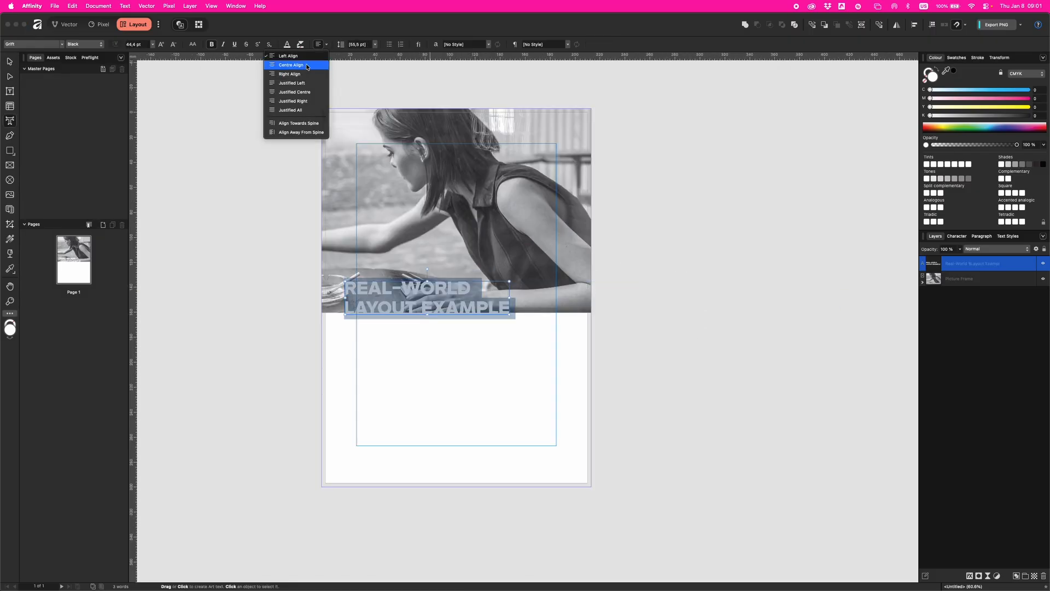
left_click(306, 65)
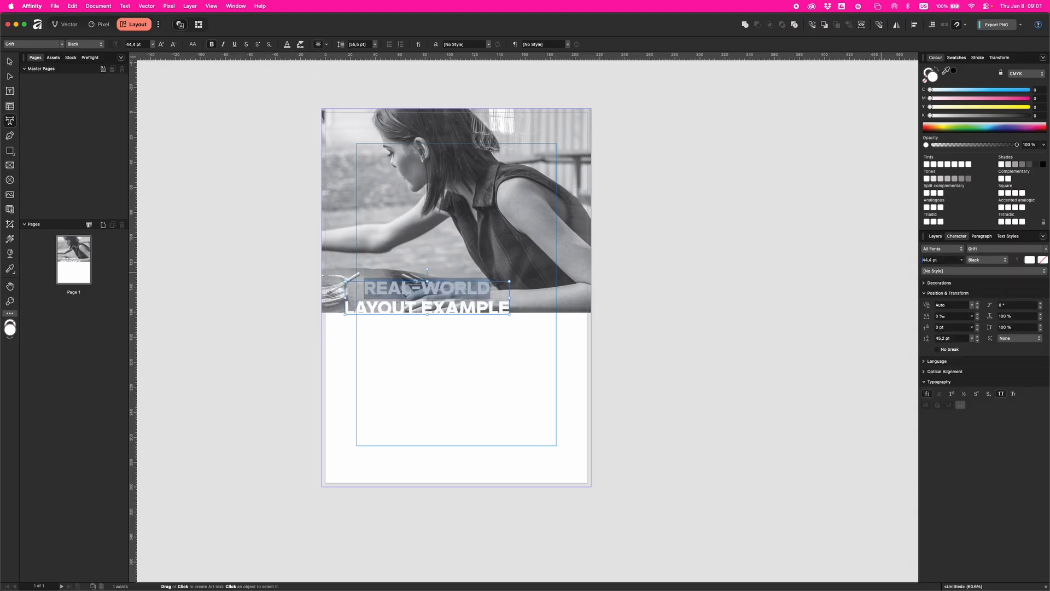
Set the "REAL-WORLD" line to 59 pt and scale the whole heading to span the page margins
left_click(942, 260)
type("59")
key("Return")
left_click_drag(435, 289, 447, 302)
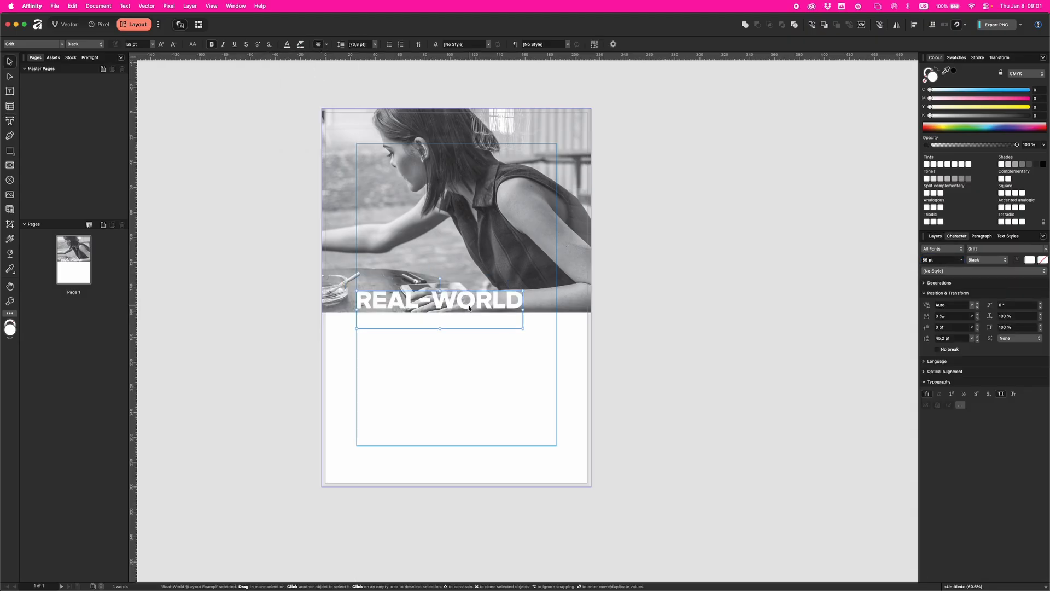
left_click_drag(523, 309, 556, 310)
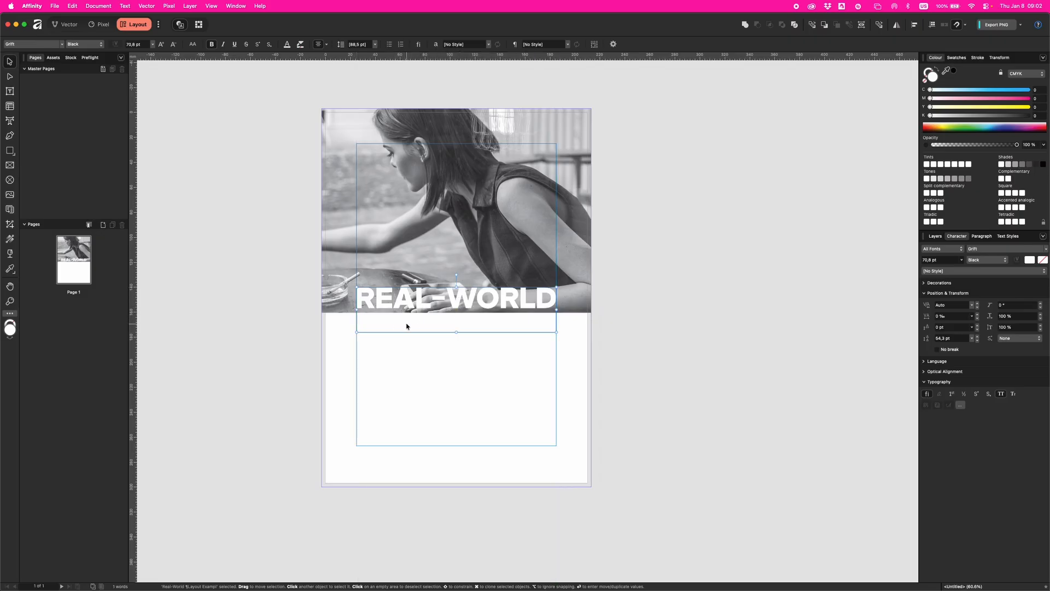
Draw a black rectangle behind the heading, slightly wider than the margins, and round its corners to 12%
left_click(10, 151)
left_click_drag(344, 266, 569, 346)
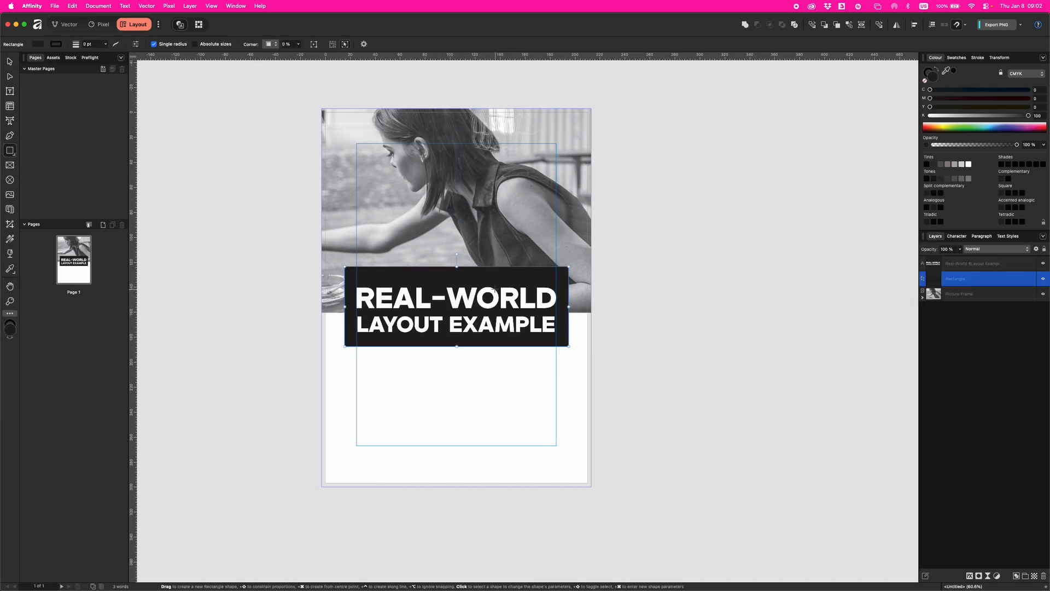
left_click(377, 275)
left_click(277, 48)
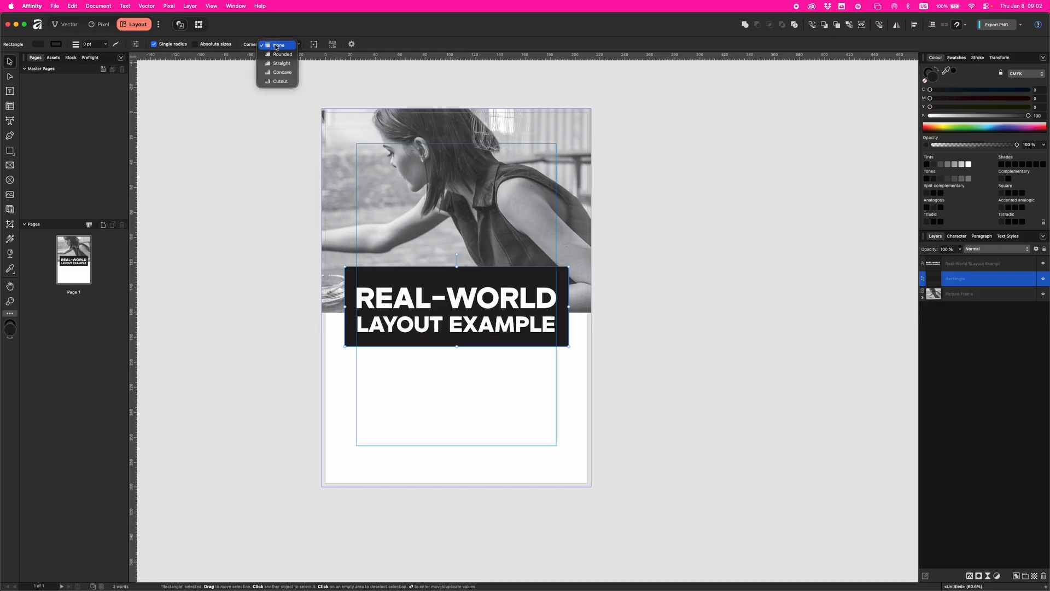
left_click(282, 52)
left_click(316, 44)
left_click_drag(314, 55, 304, 56)
Shift the rounded box slightly down and scale the heading down to leave more padding inside it
left_click(914, 26)
left_click_drag(426, 278, 427, 283)
left_click(554, 311)
mouse_move(555, 311)
left_mouse_down()
mouse_move(547, 300)
mouse_move(549, 310)
left_mouse_up()
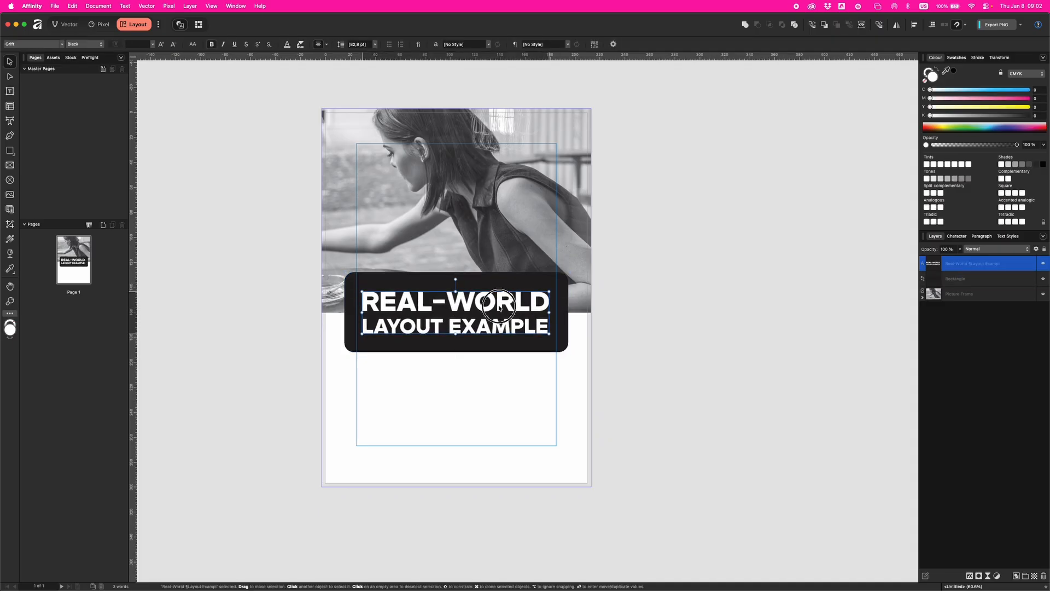
Lower the rounded box's layer opacity to about 75% and deselect it
left_click(559, 285)
left_click(960, 248)
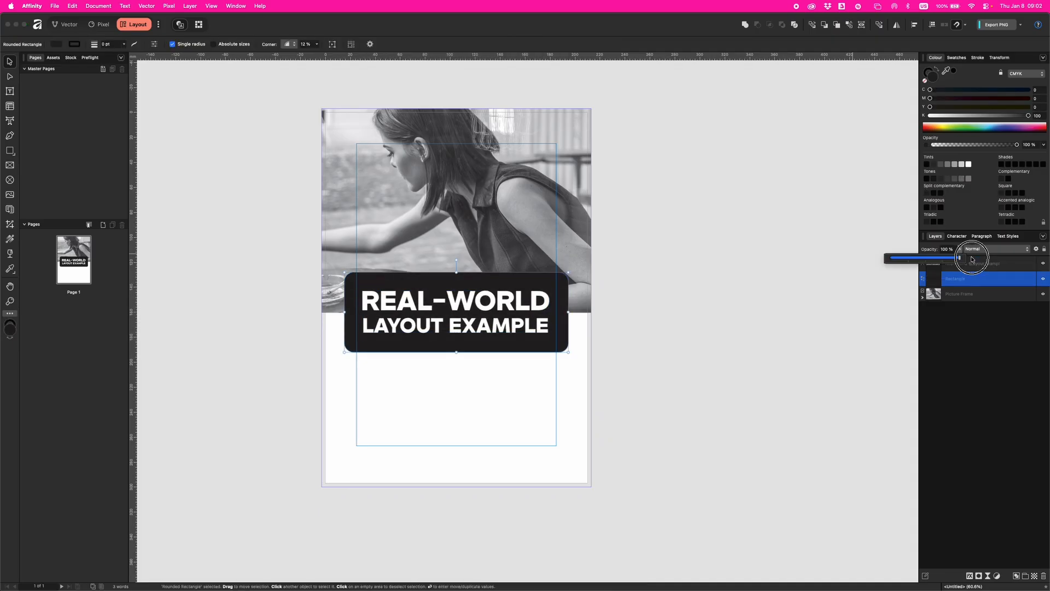
left_click_drag(972, 259, 942, 259)
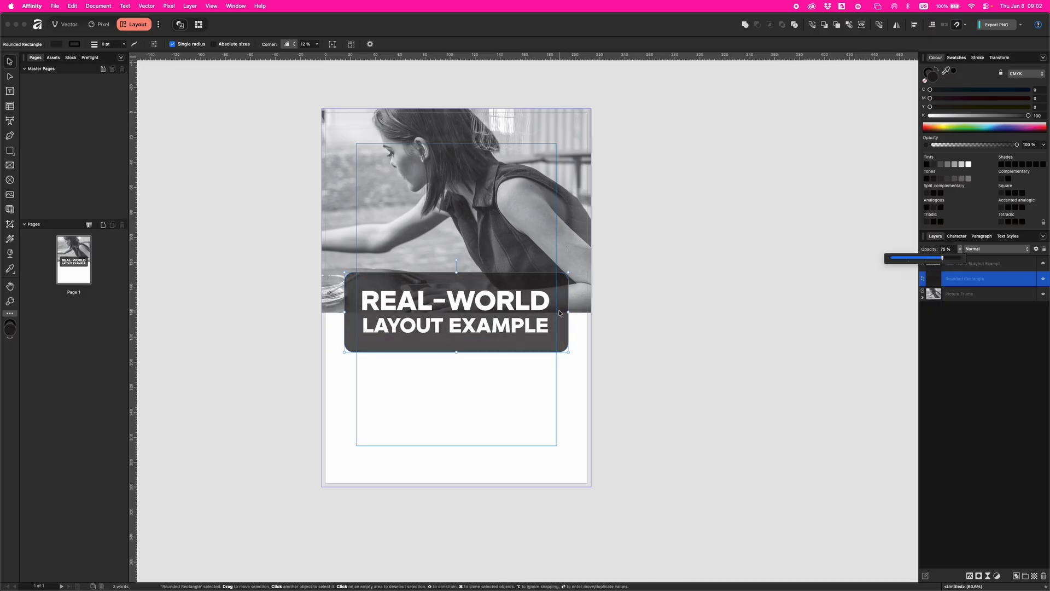
left_click(587, 318)
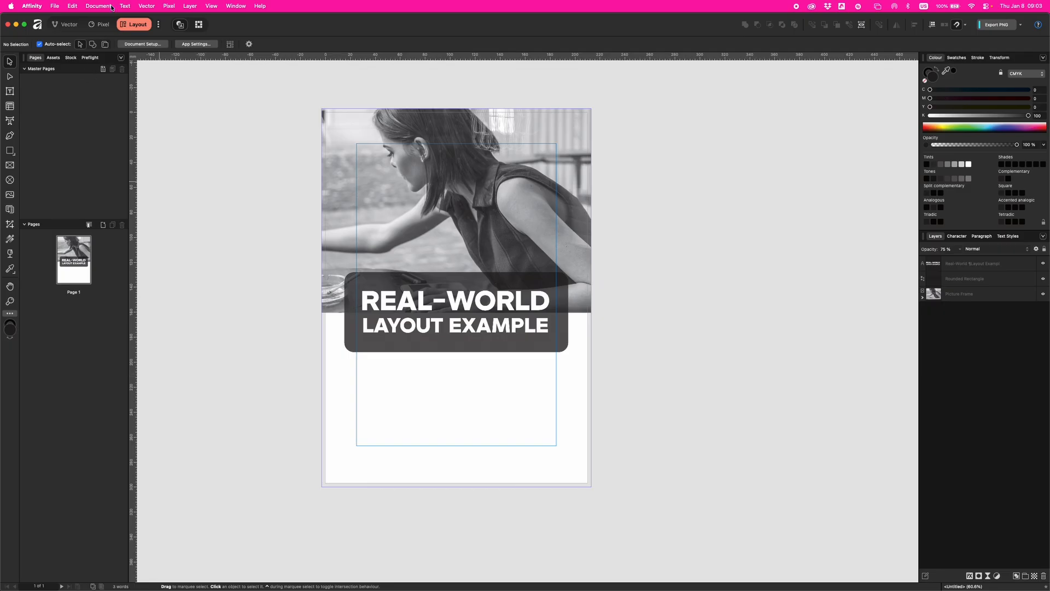
Fill a new two-column text frame between the heading box and lower margin with lorem ipsum, adding a paragraph break after "sit amet,"
left_click(11, 93)
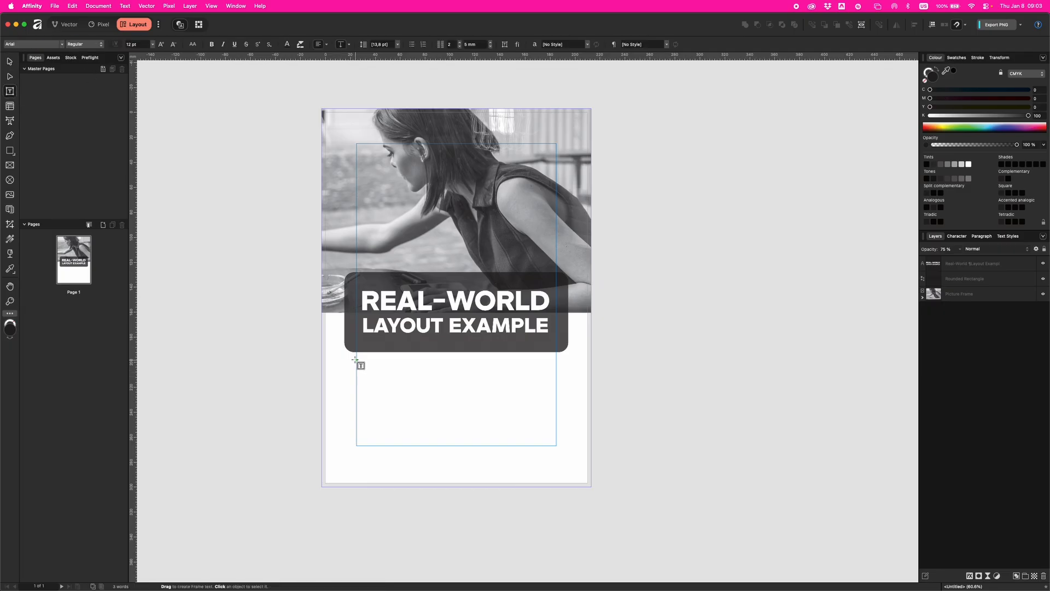
left_click_drag(356, 363, 557, 445)
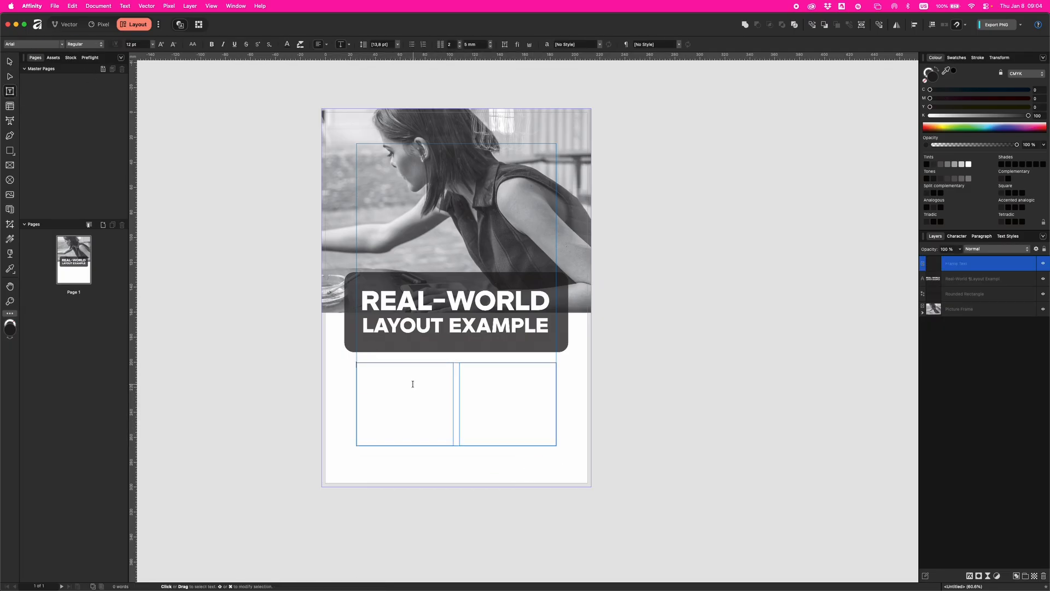
key("super+v")
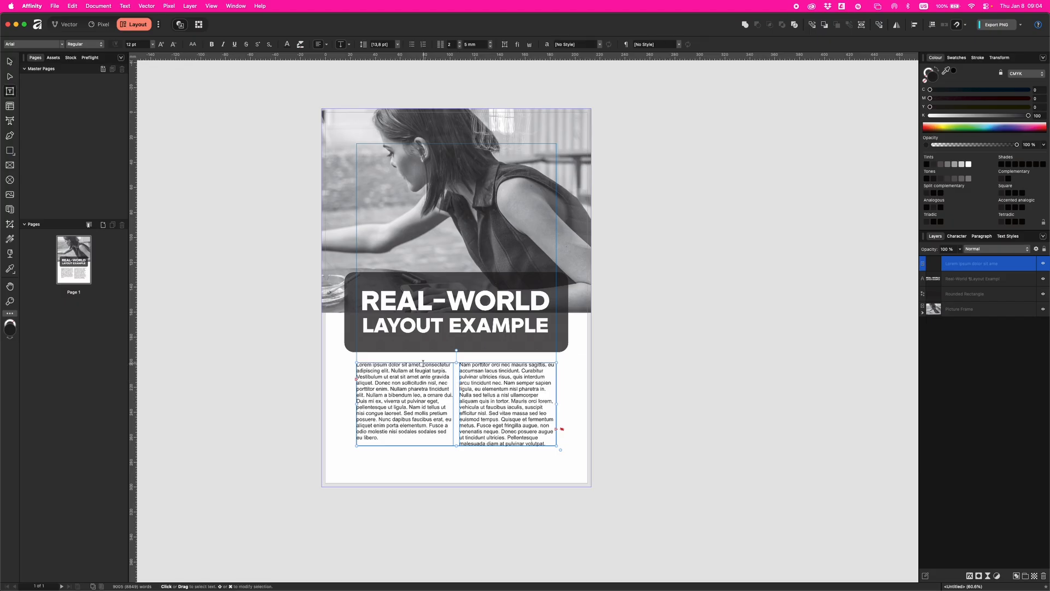
key("Return")
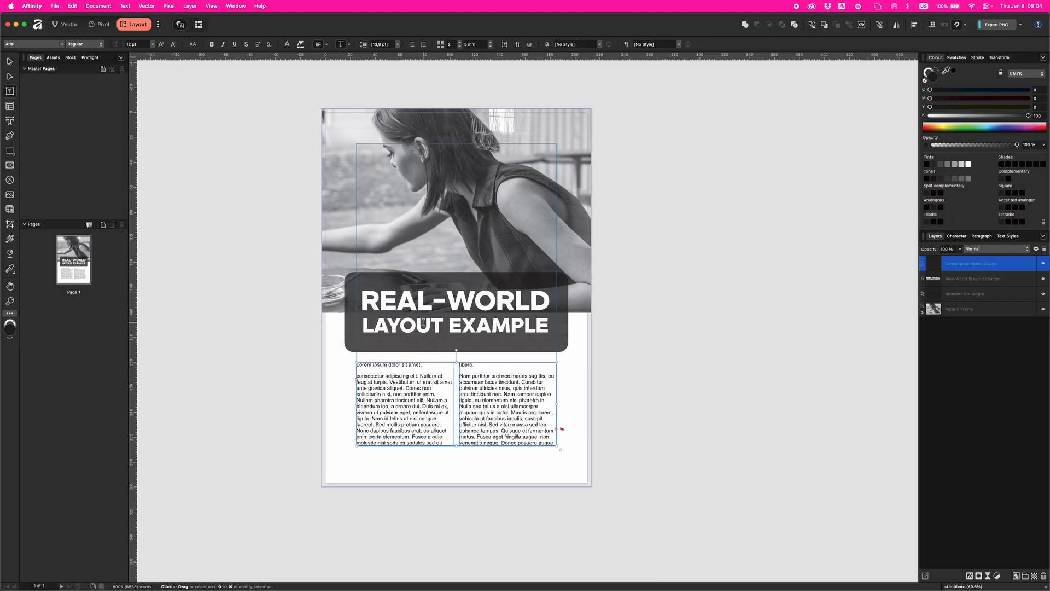
Style the body text's first line, "Lorem ipsum dolor sit amet,", as a 25 pt Bold subheading and colour it grey with black at about 59%
left_click_drag(442, 325, 416, 320)
key("super+t")
double_click(473, 299)
double_click(497, 323)
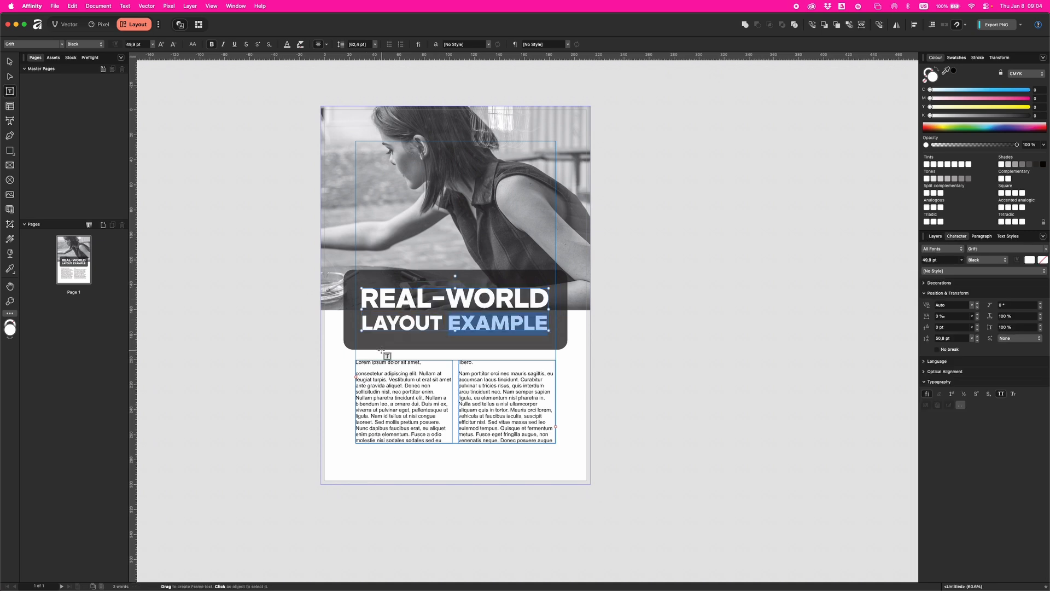
left_click(378, 363)
triple_click(379, 363)
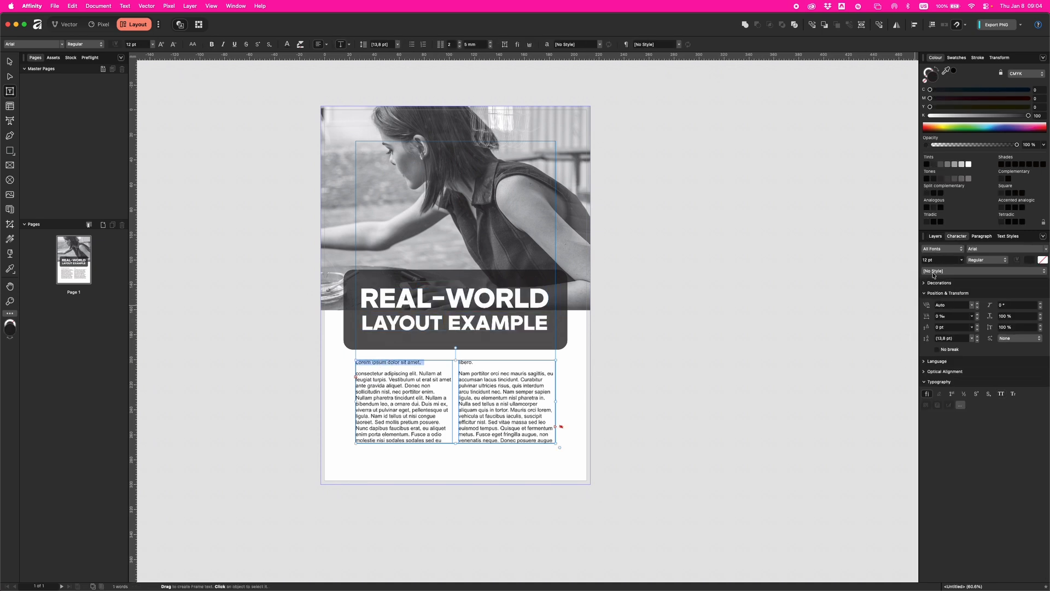
left_click(994, 279)
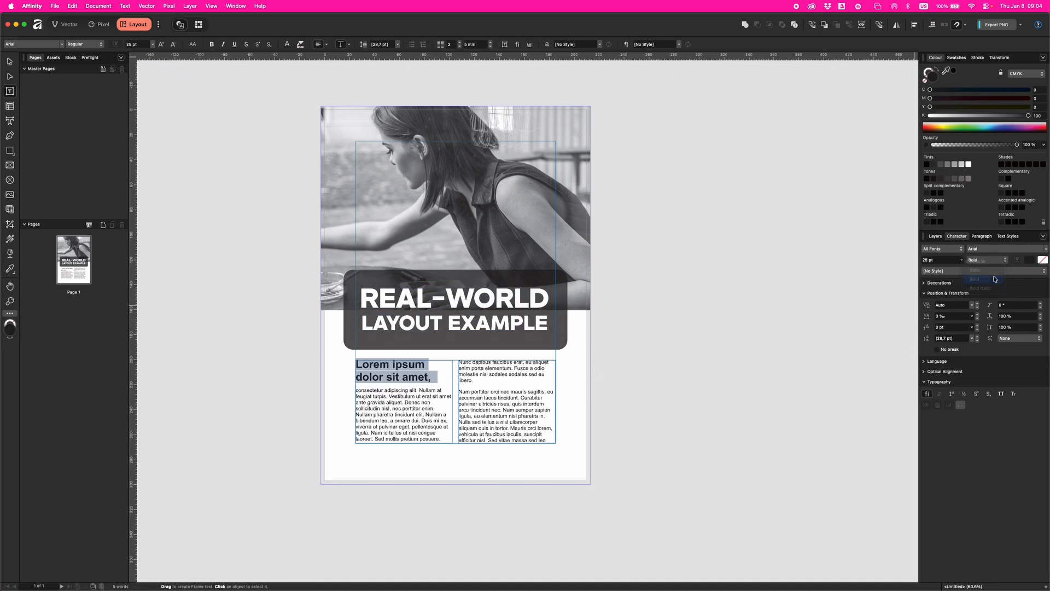
left_click_drag(1028, 115, 984, 116)
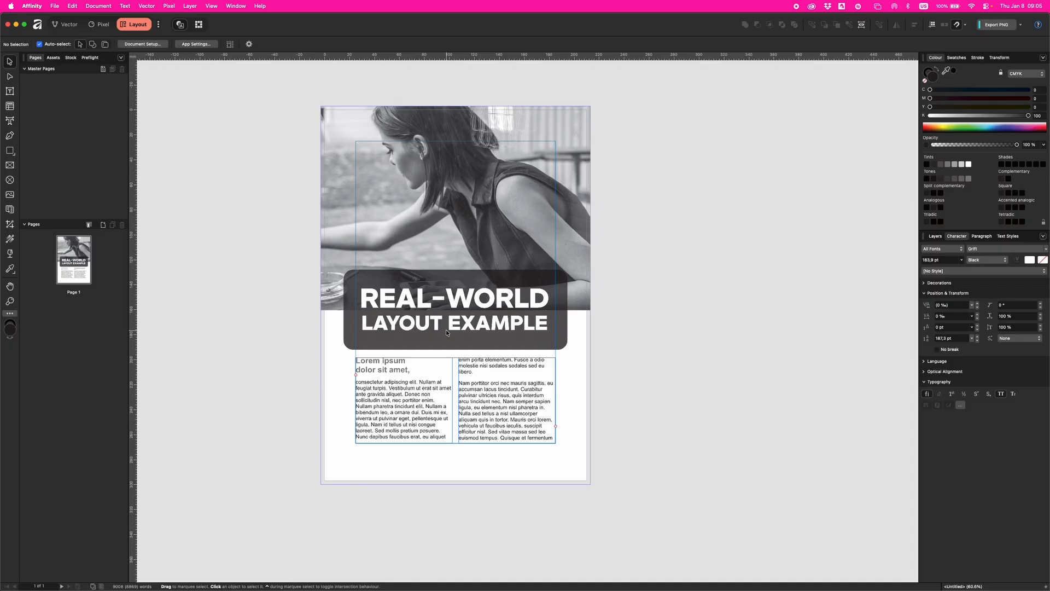
Delete the rounded box behind the heading and shorten the photo frame from its lower edge so it ends above the heading
left_click(562, 305)
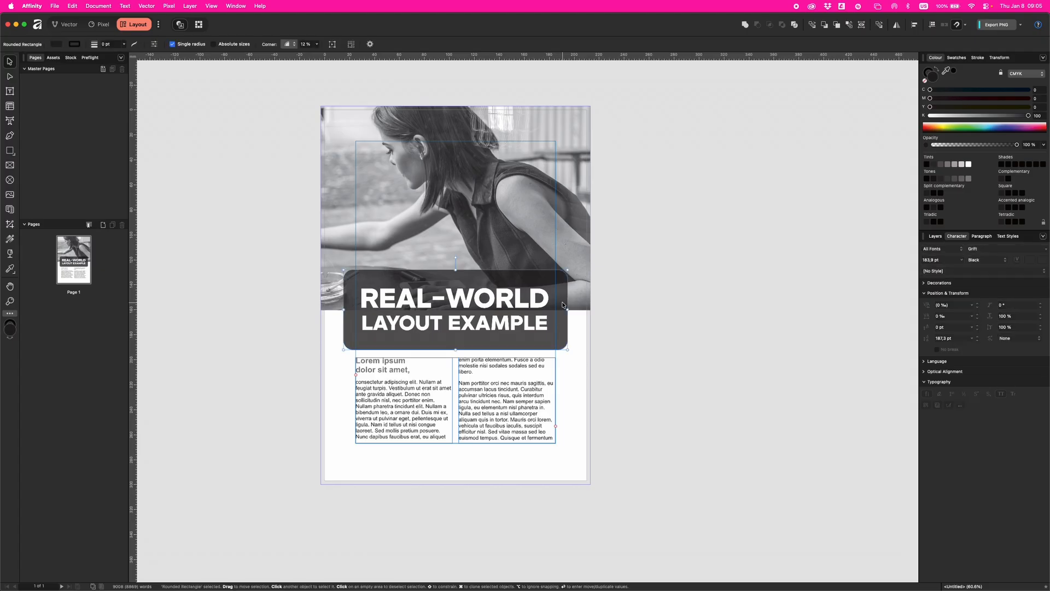
key("Delete")
left_click_drag(455, 310, 458, 275)
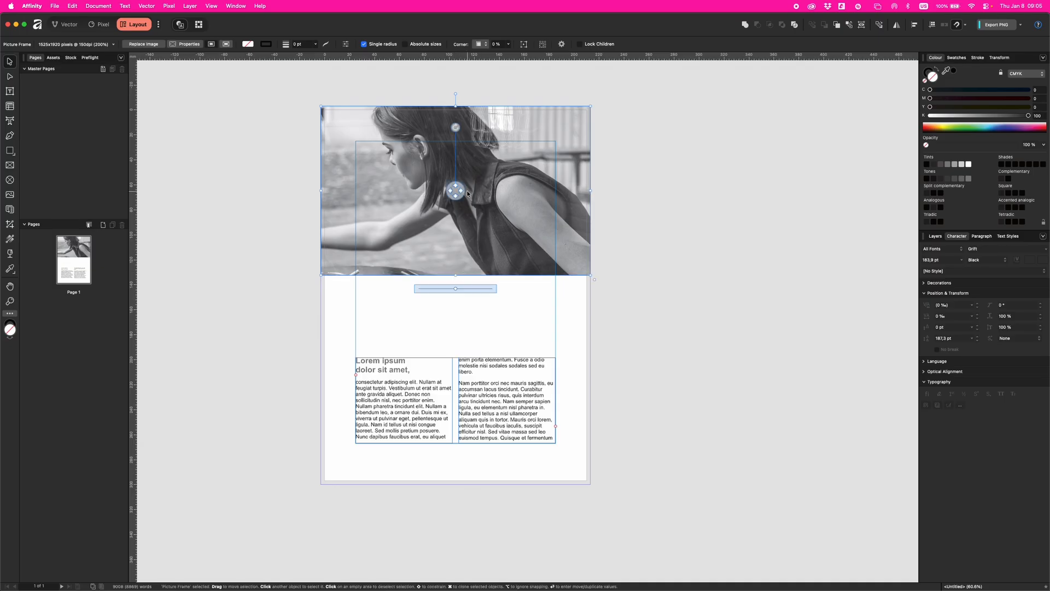
Fit the heading in black to the margin width below the photo and extend the two-column text frame upward beneath it
left_click_drag(438, 314, 434, 314)
left_click_drag(456, 357, 455, 341)
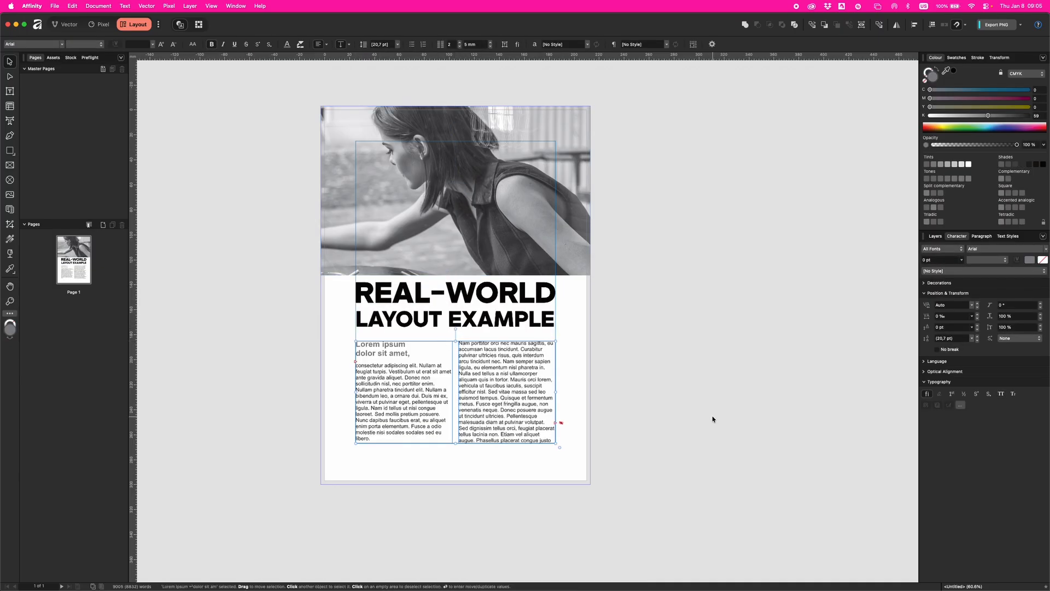